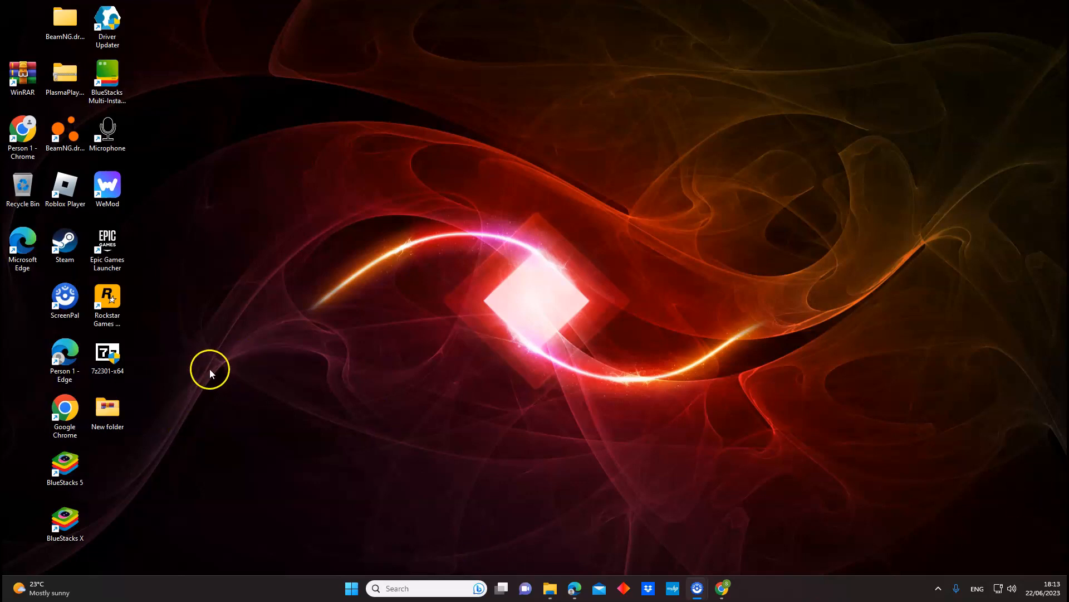
Step: Reach the Mercedes Benz GLE 2020 mod page and follow its Mercedes GLE 2020 1.1.zip download link
left_click(723, 588)
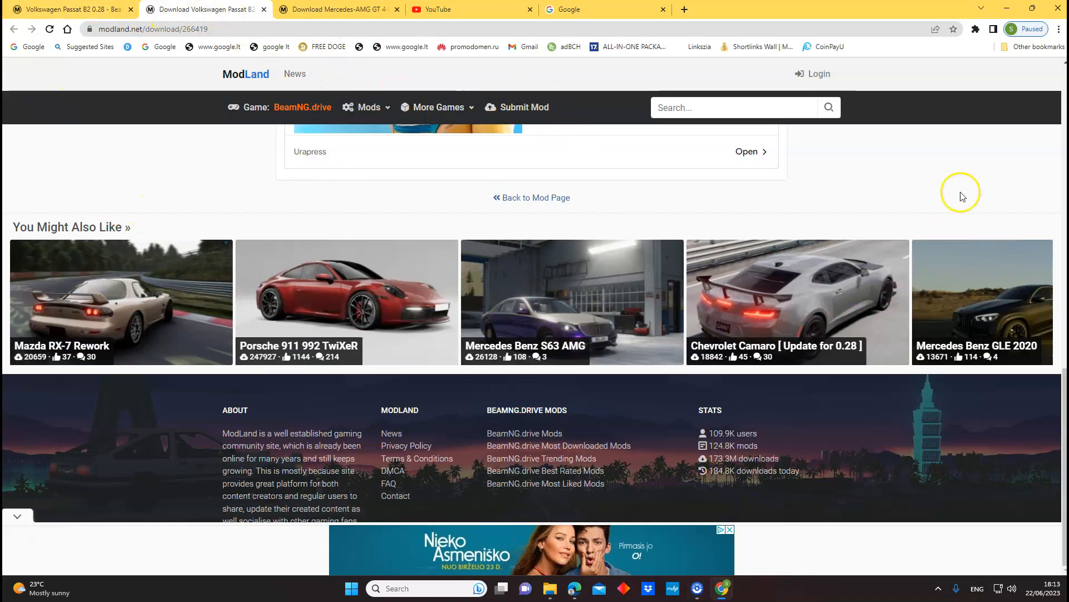
left_click(995, 336)
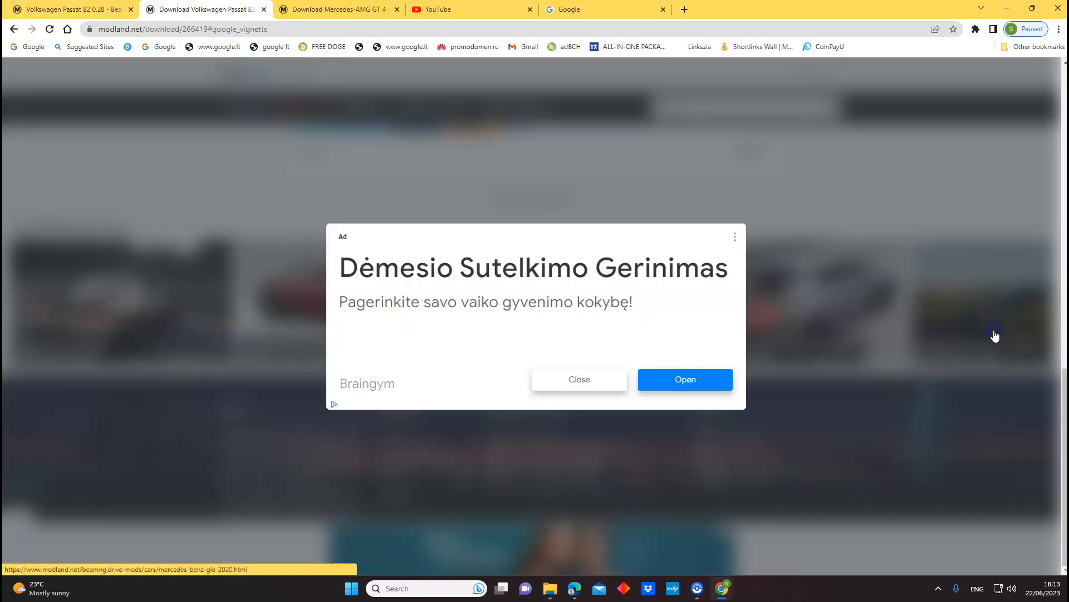
left_click(555, 378)
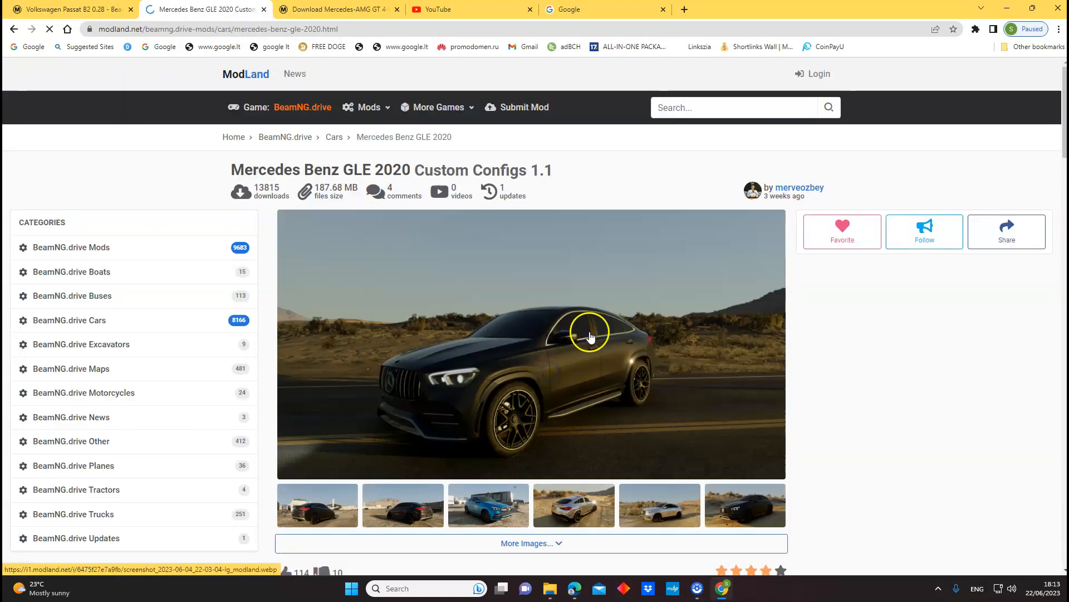
scroll(598, 427, "down", 2)
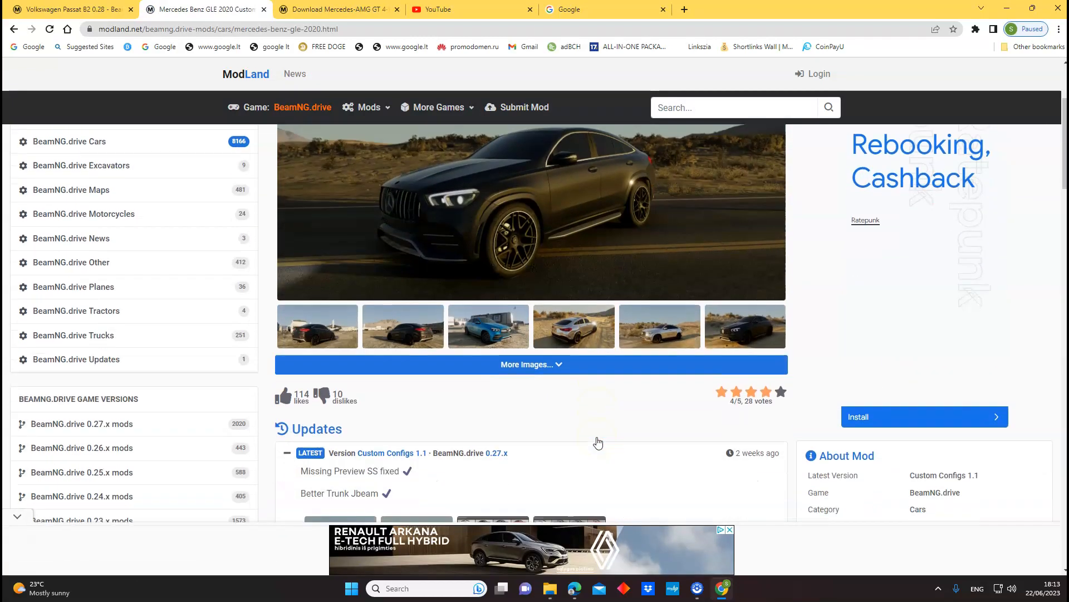
scroll(597, 442, "down", 2)
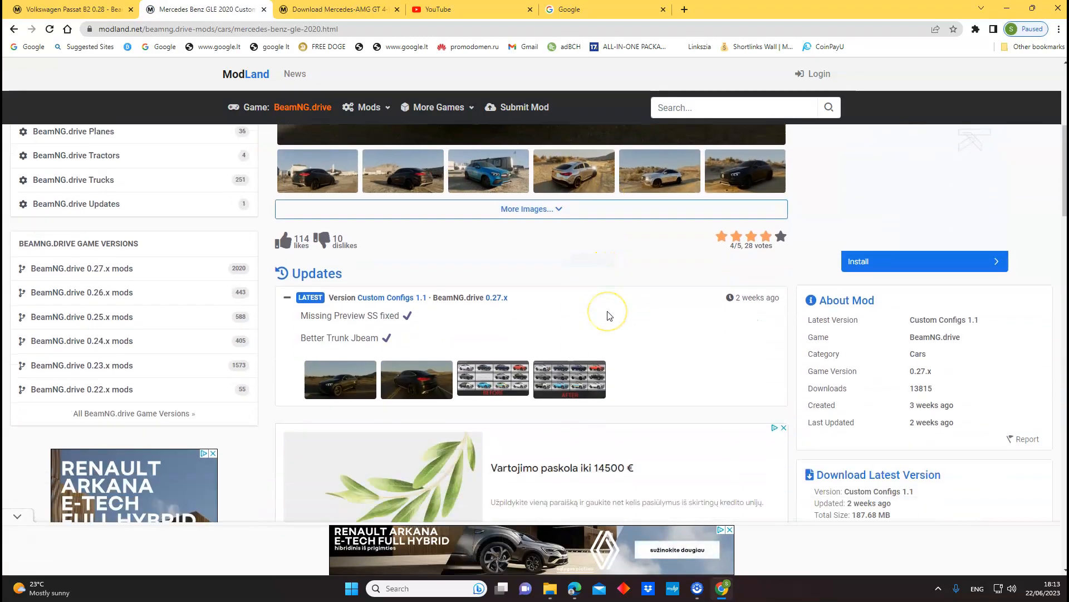
scroll(608, 315, "down", 1)
scroll(608, 314, "down", 1)
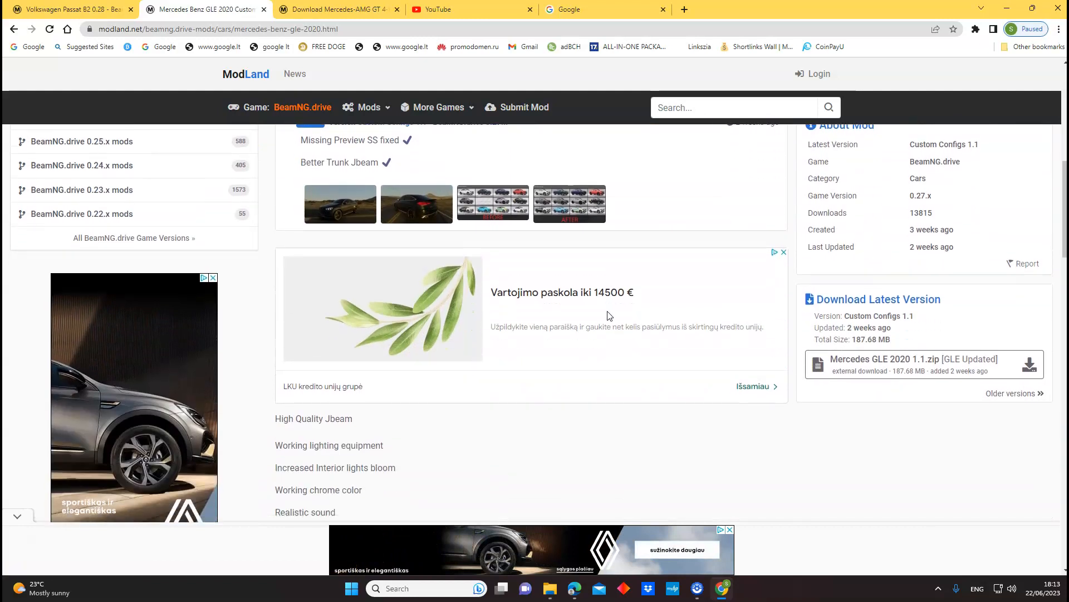
scroll(608, 316, "down", 3)
scroll(608, 315, "down", 2)
scroll(608, 314, "down", 2)
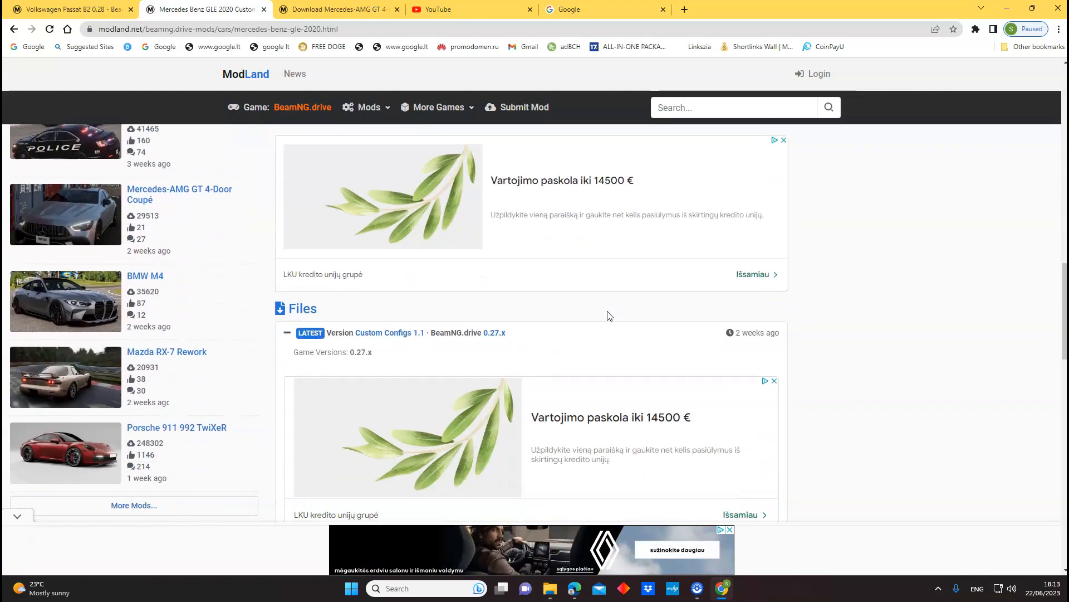
scroll(608, 315, "down", 3)
scroll(585, 360, "down", 3)
scroll(552, 259, "down", 1)
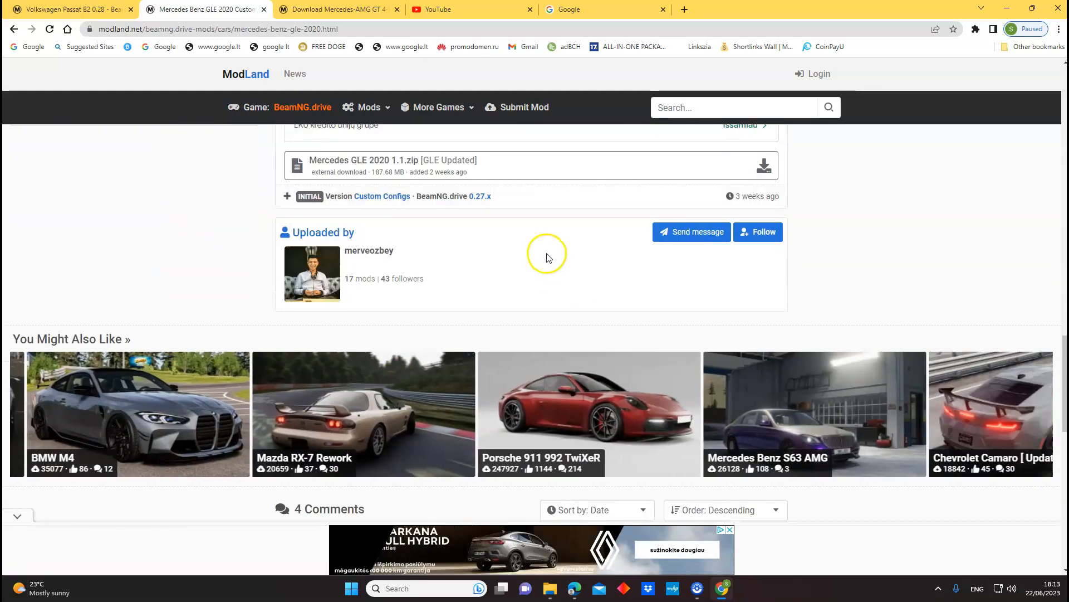
scroll(559, 276, "up", 2)
scroll(558, 276, "up", 1)
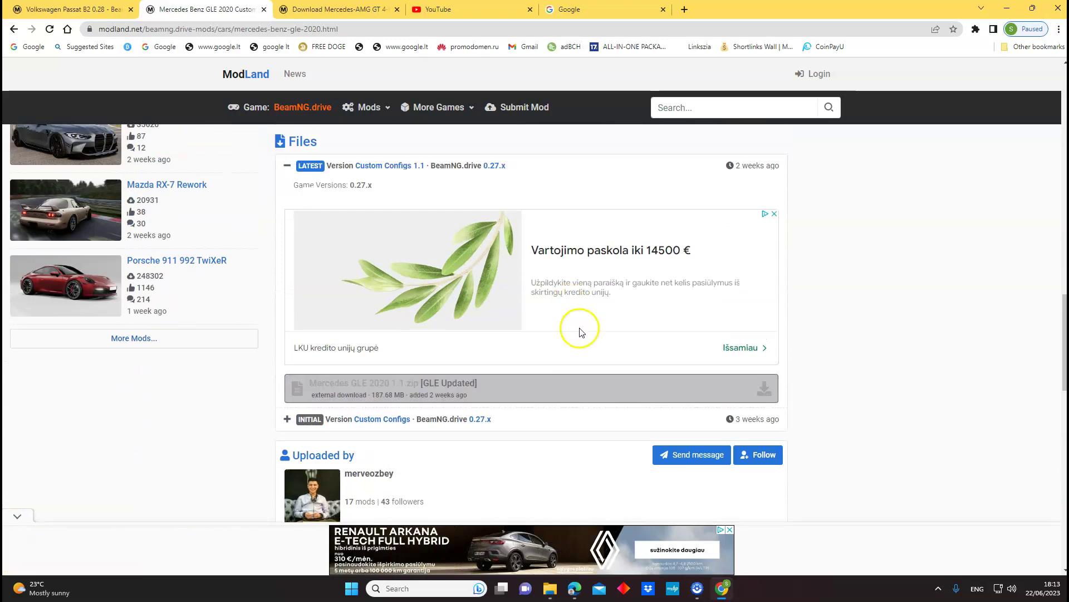
left_click(623, 389)
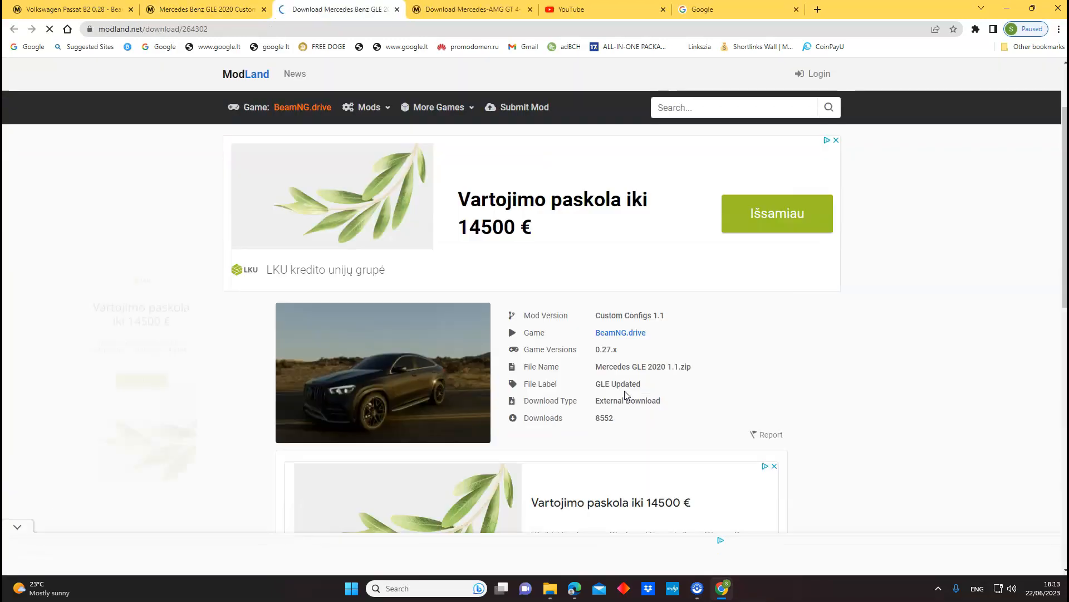
scroll(626, 396, "down", 3)
scroll(626, 395, "down", 2)
scroll(626, 396, "up", 1)
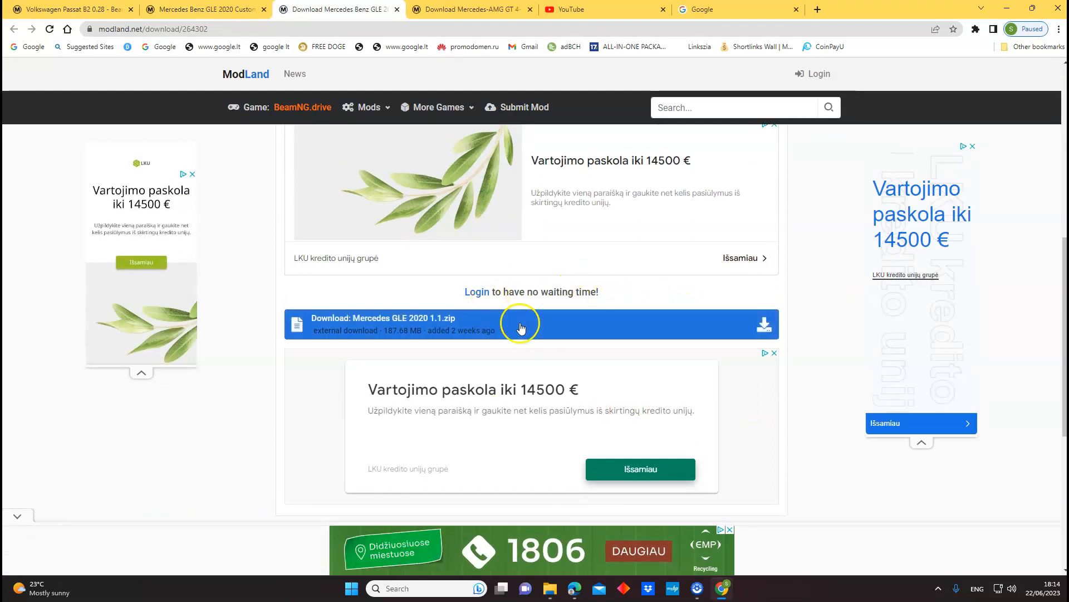
Step: Follow the external ModsFire link and generate the download link for the zip
left_click(683, 322)
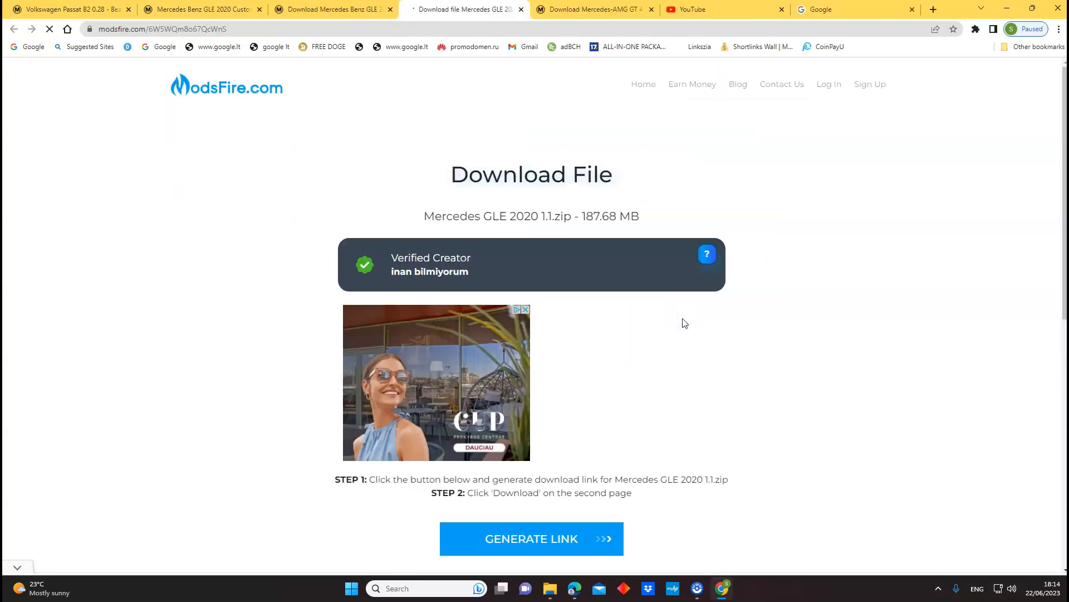
scroll(683, 318, "down", 3)
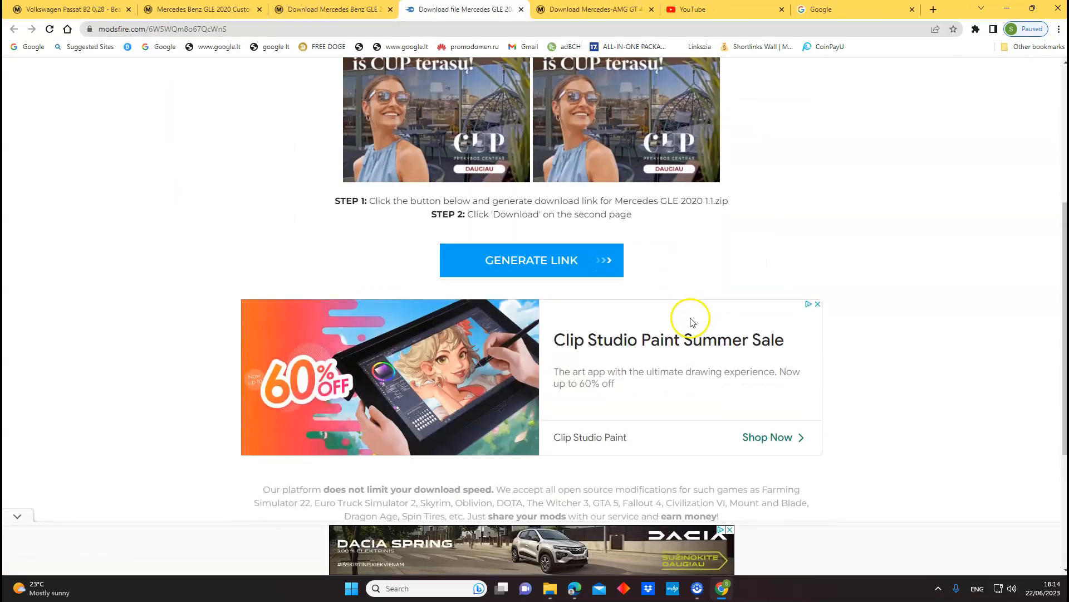
left_click(543, 264)
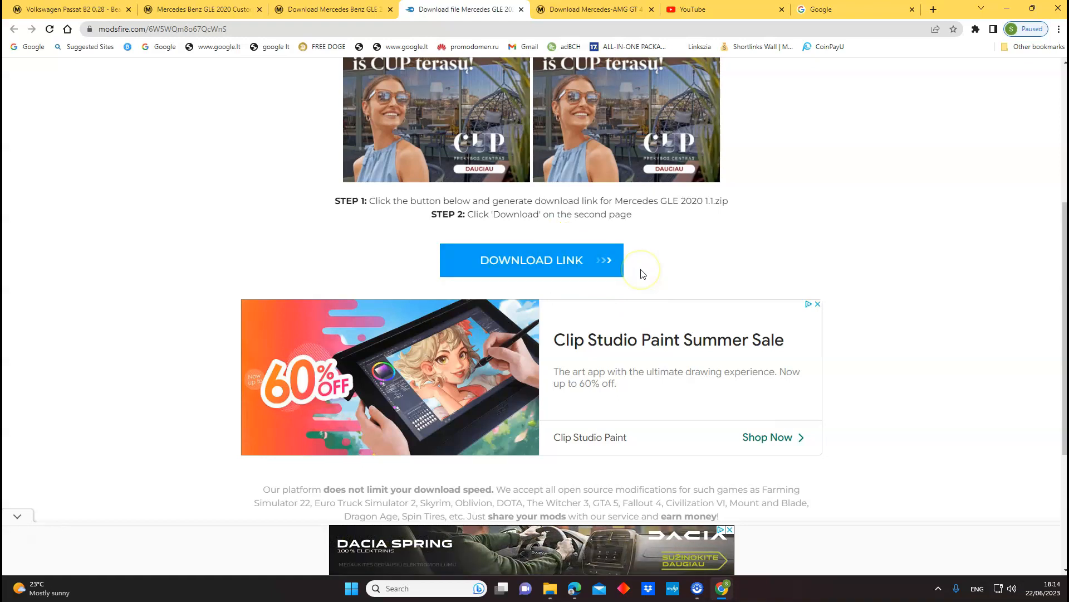
left_click(605, 265)
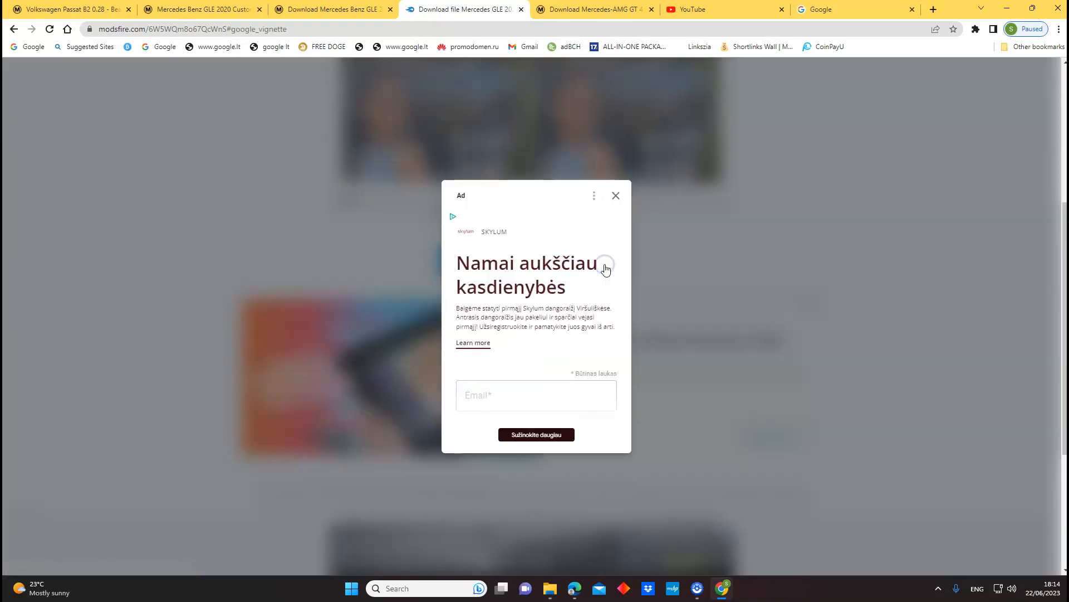
Step: Dismiss the popup ad, start the Mercedes GLE zip download and close the shopping ad tab
left_click(614, 198)
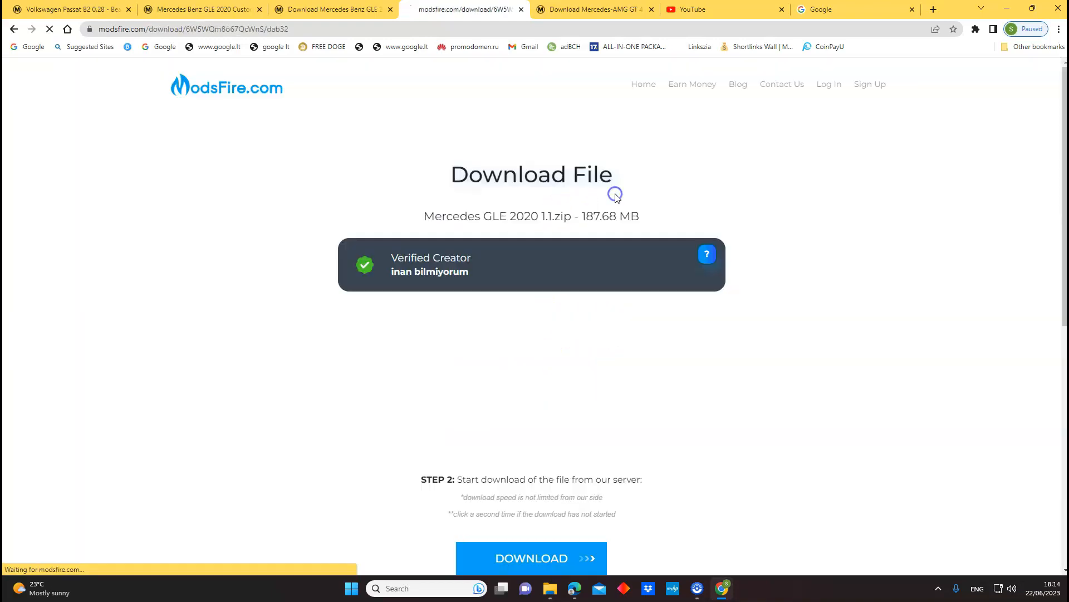
scroll(628, 404, "down", 3)
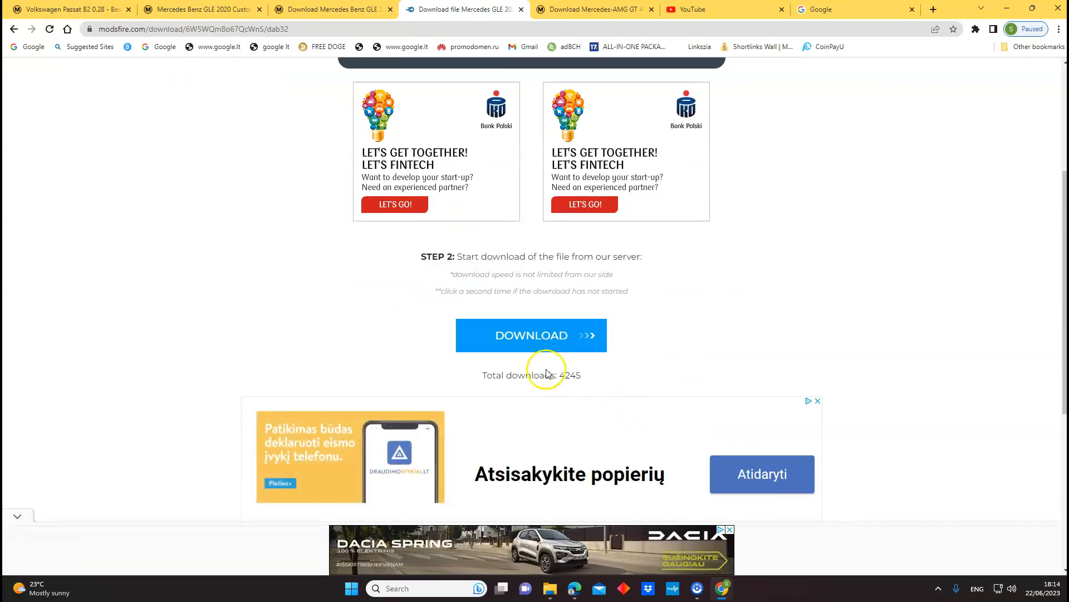
left_click(516, 336)
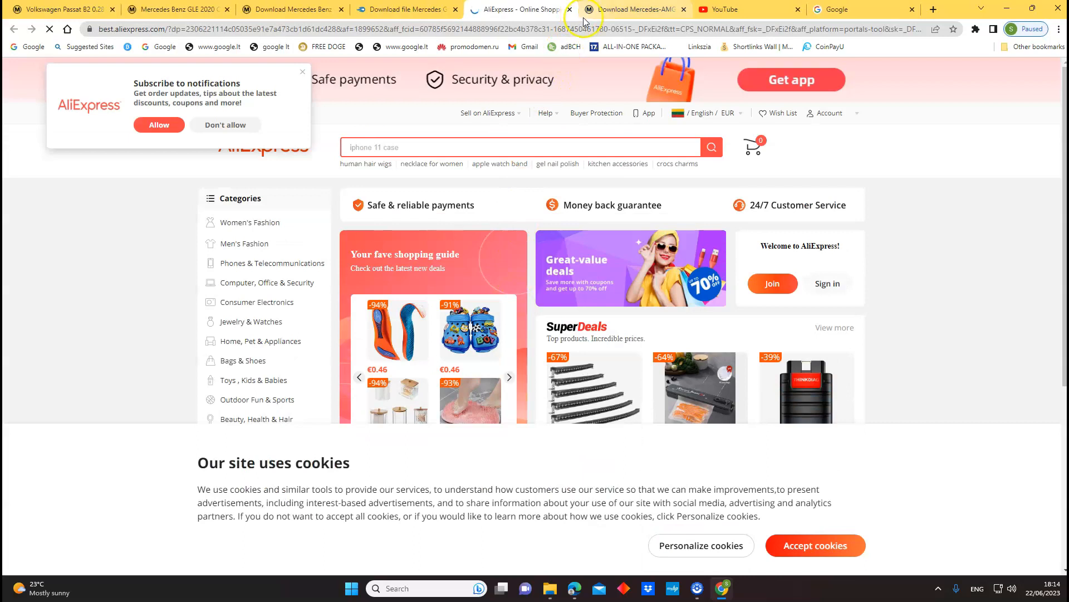
left_click(569, 10)
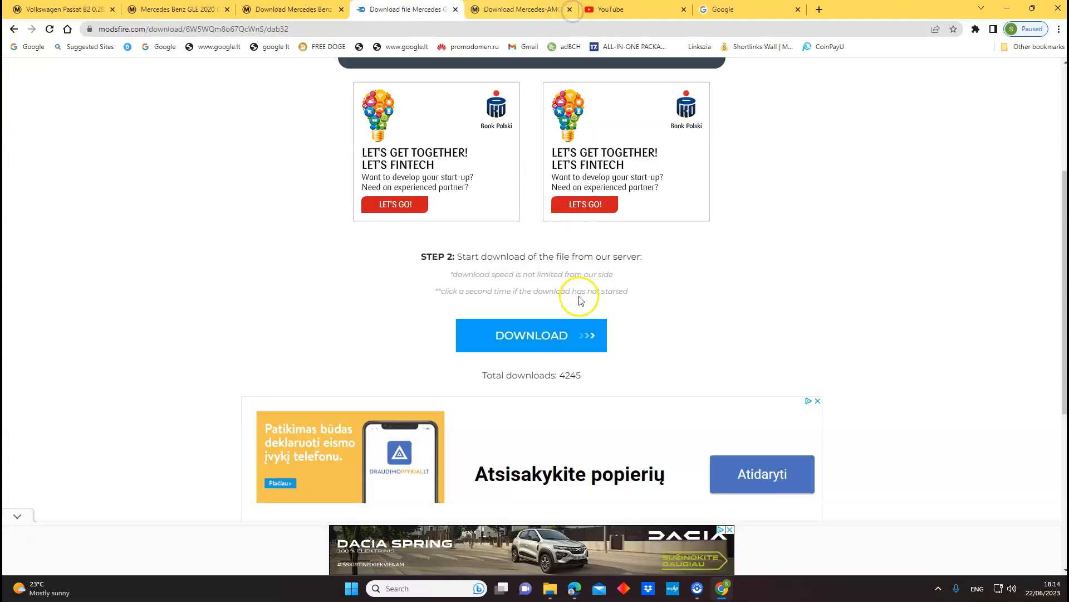
Step: Save Mercedes GLE 2020 1.1.zip into Downloads and have it open once downloaded
left_click(564, 335)
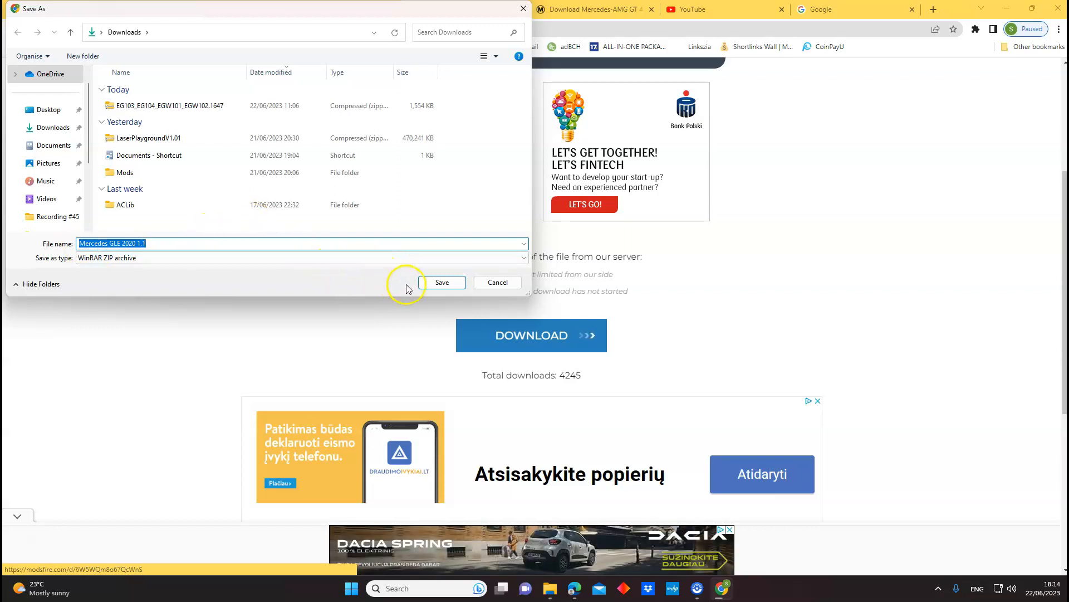
left_click(442, 282)
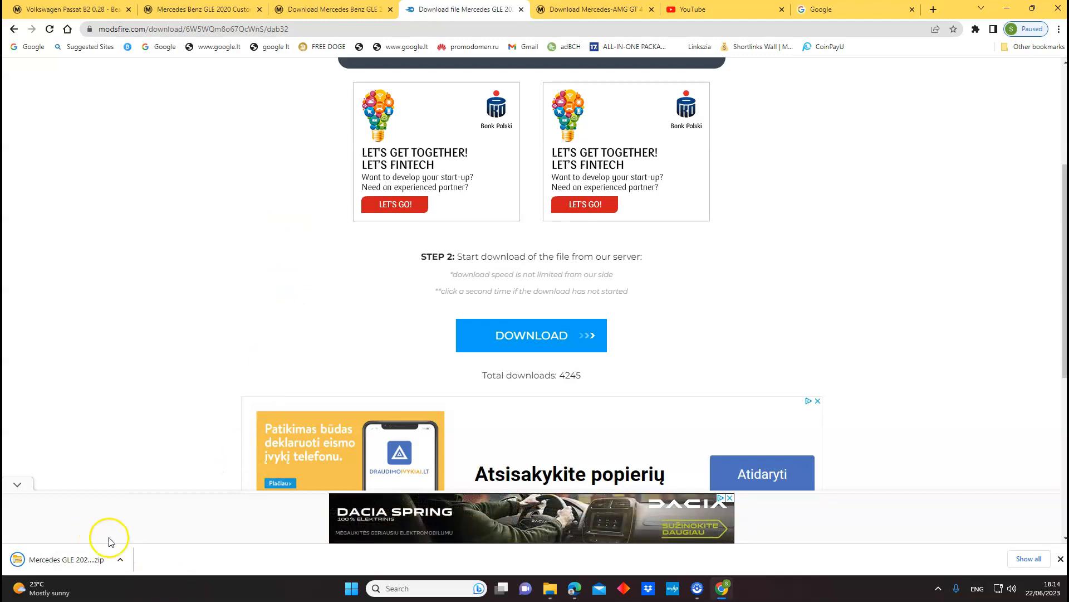
left_click(120, 558)
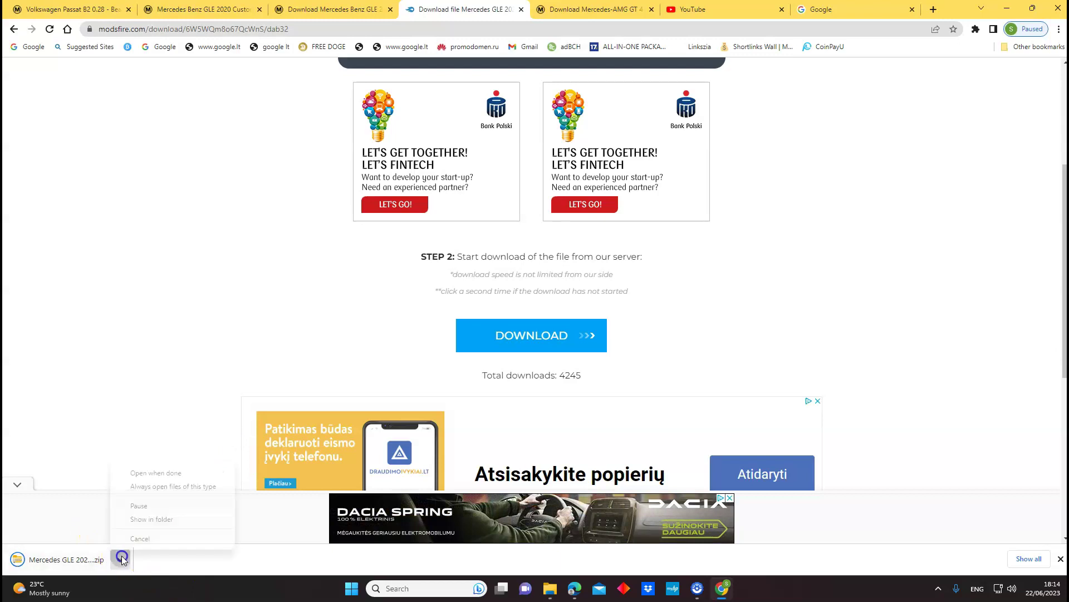
left_click(163, 473)
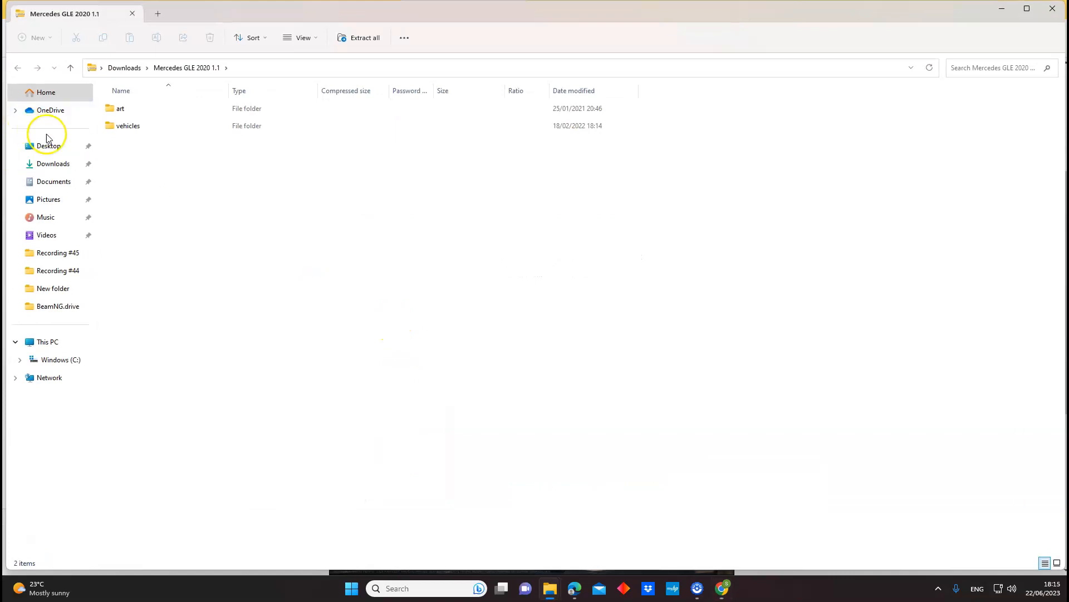
Step: Show Downloads with the zip selected, snapped to the right half, and close the browser
left_click(54, 163)
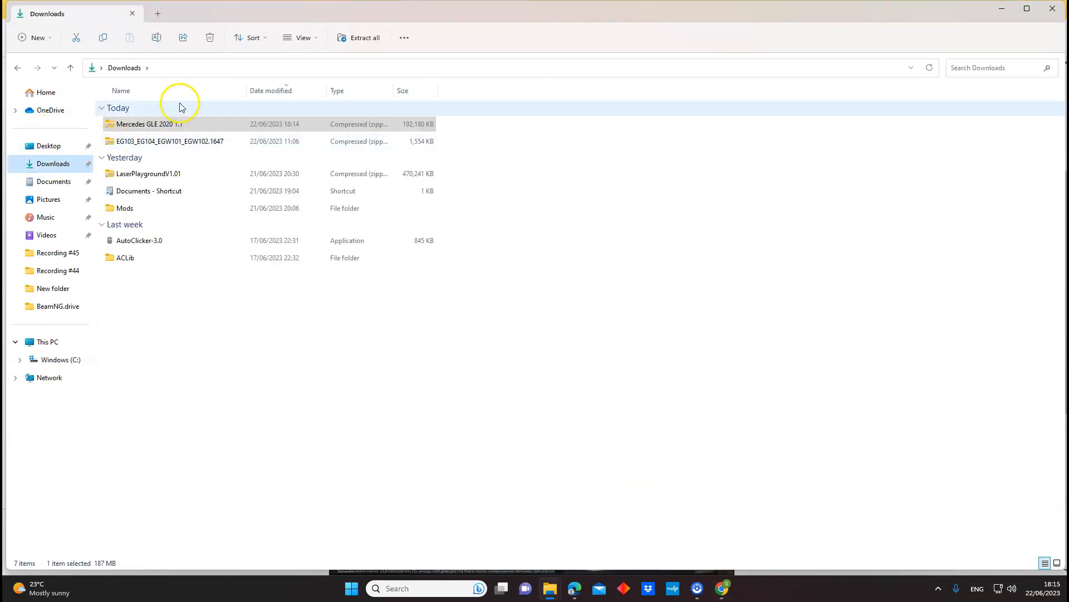
left_click(182, 125)
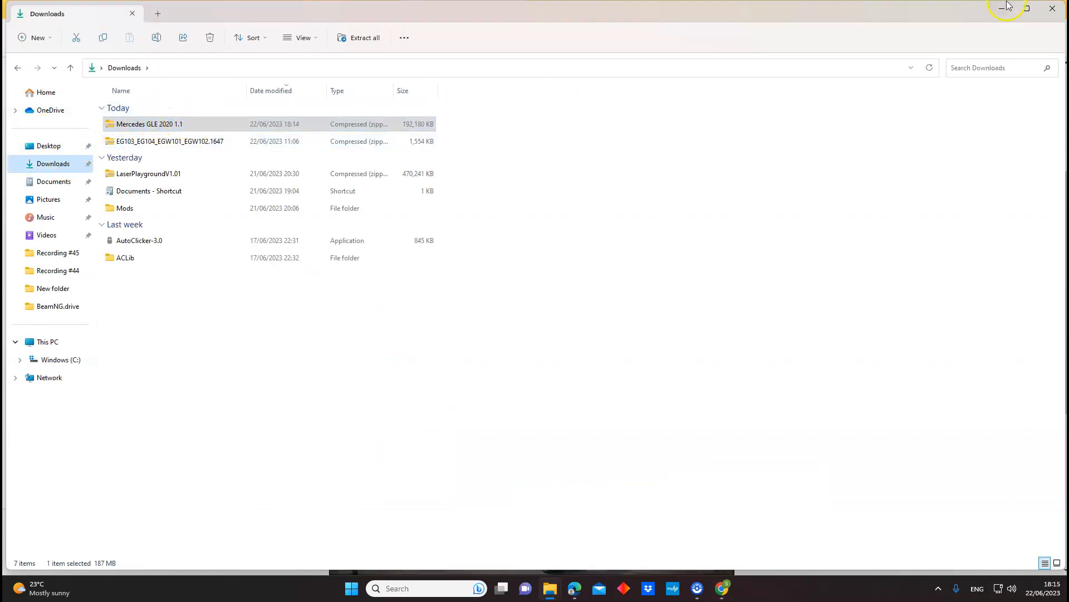
mouse_move(1027, 9)
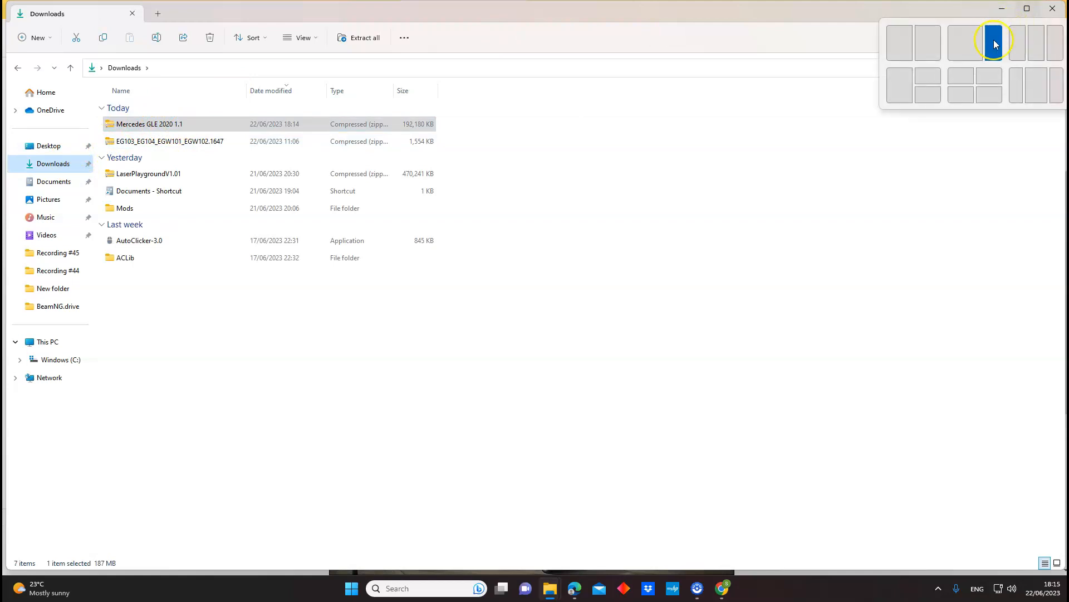
left_click(994, 39)
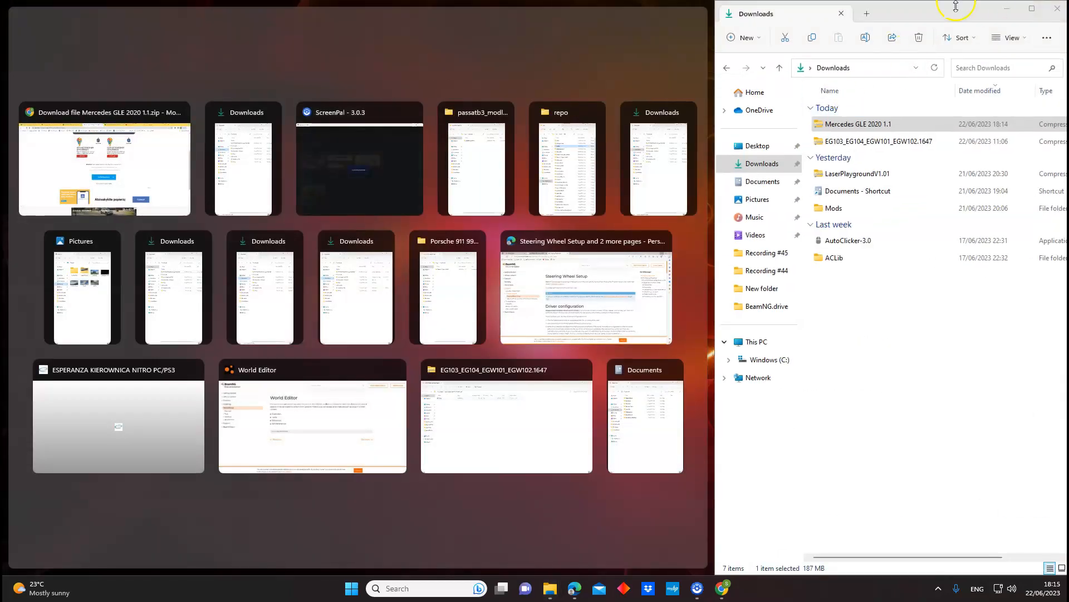
left_click(939, 14)
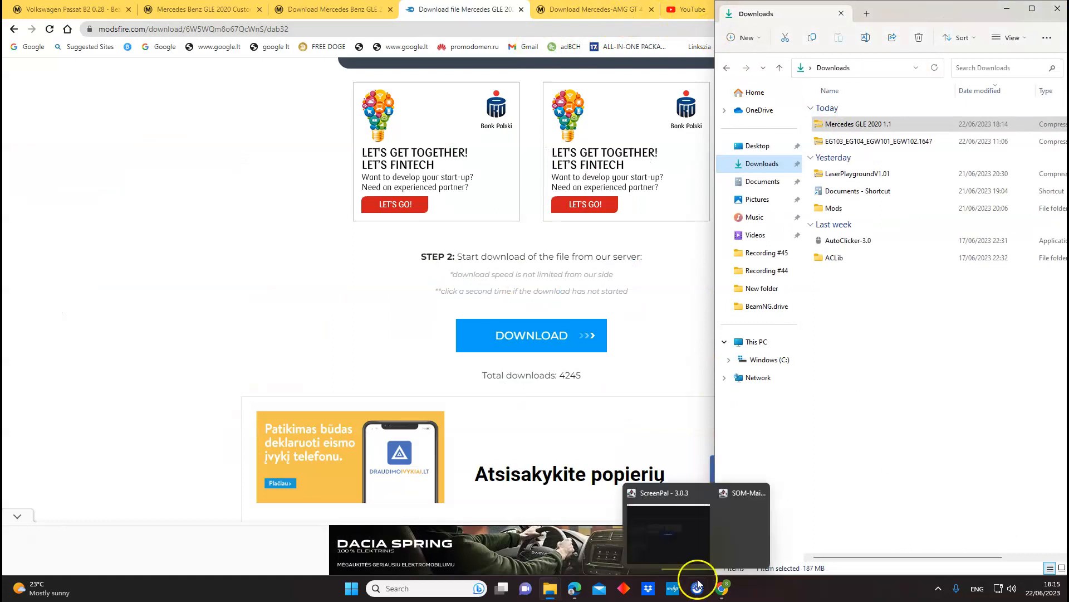
mouse_move(722, 588)
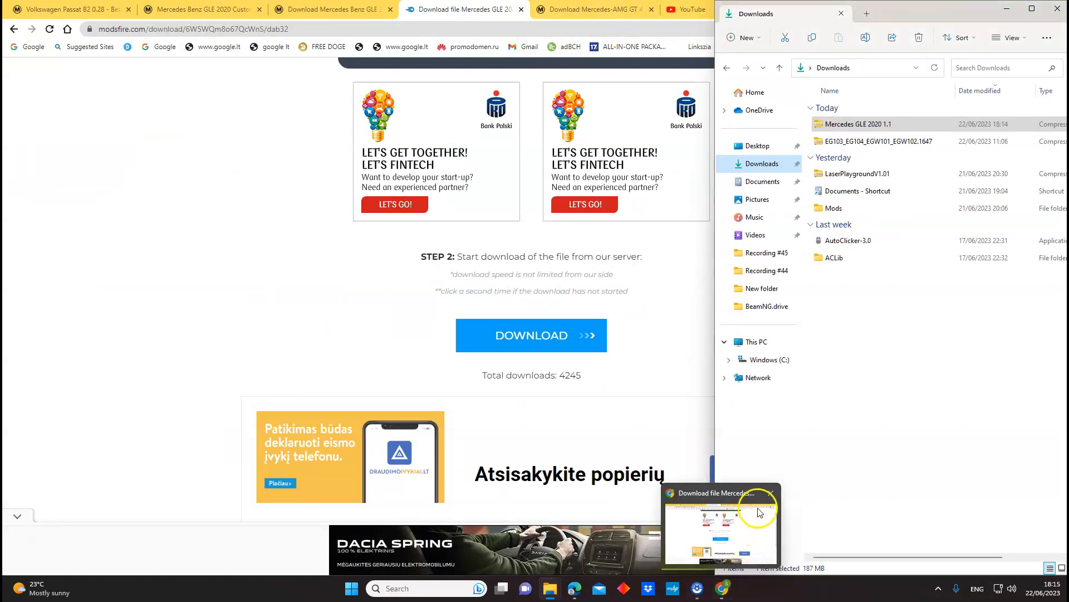
left_click(771, 492)
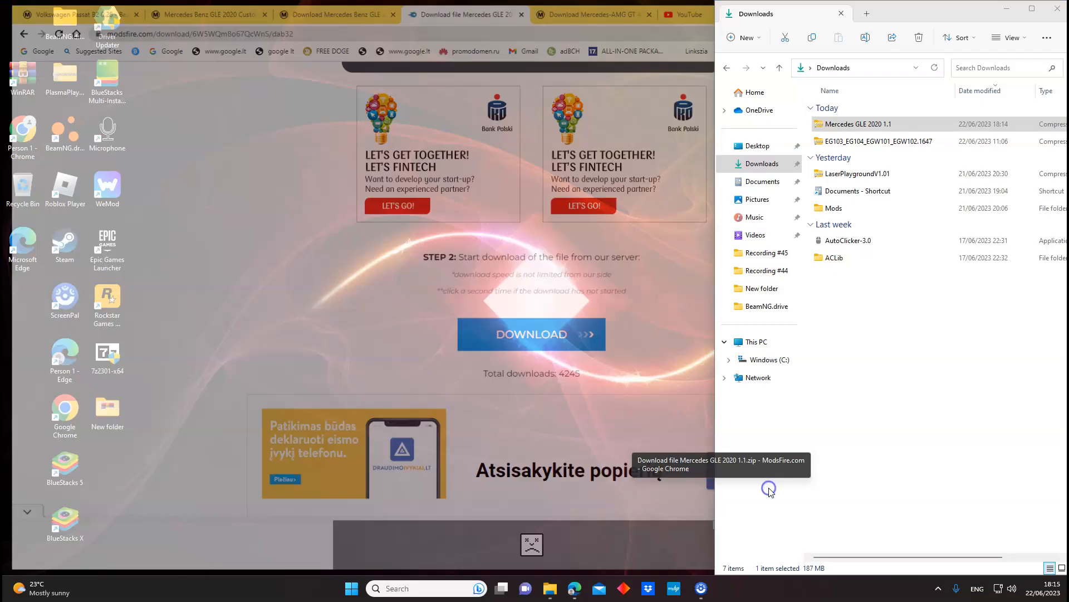
Step: Move the Mercedes GLE 2020 1.1 zip from Downloads onto the desktop
left_click(442, 250)
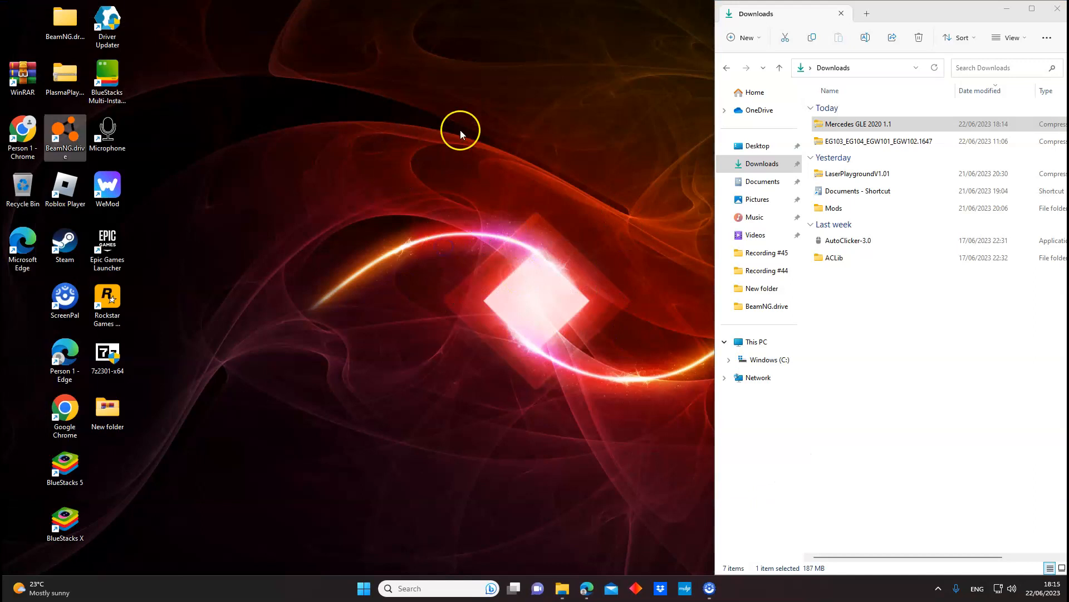
right_click(847, 126)
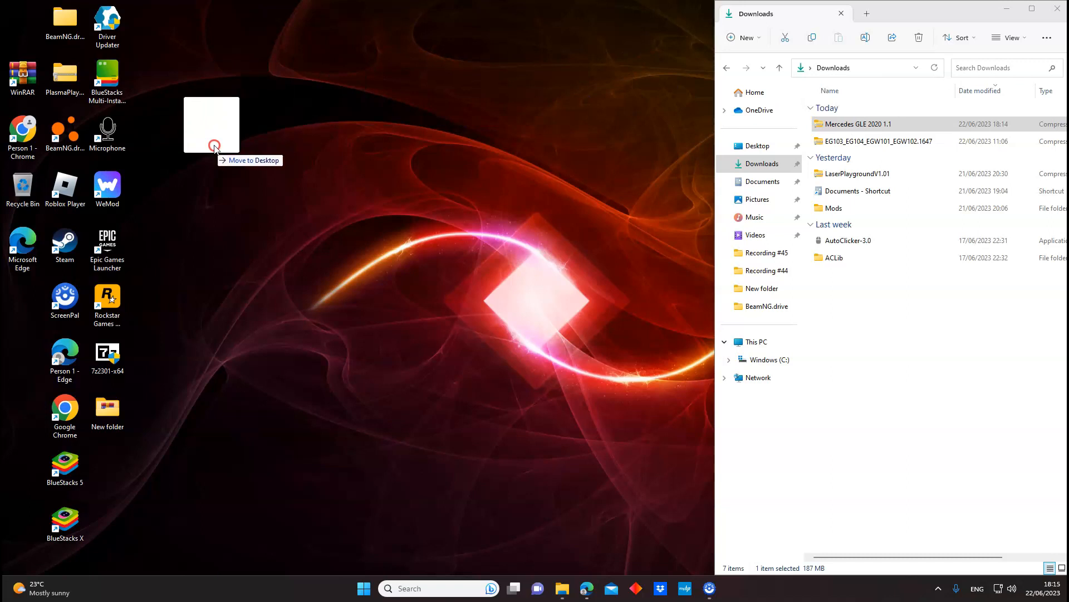
left_click_drag(849, 126, 186, 182)
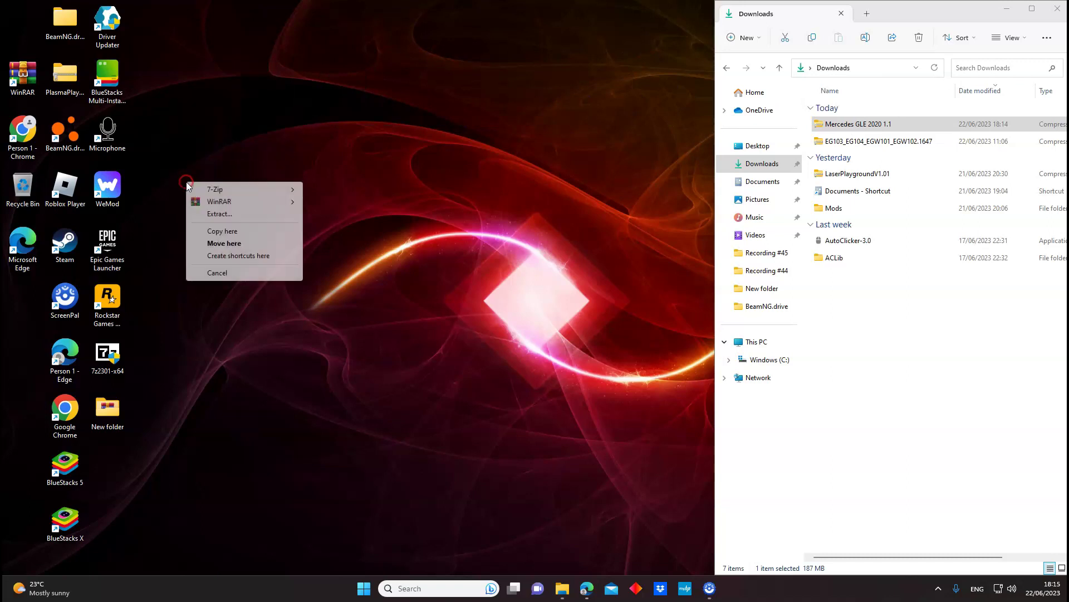
left_click(224, 243)
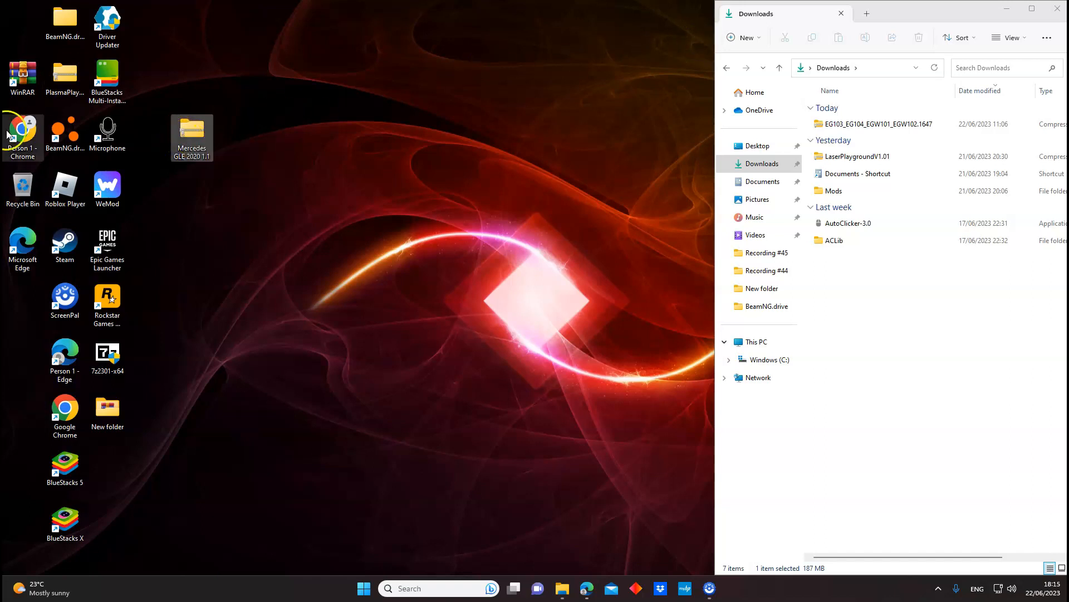
Step: Launch BeamNG.drive and show its user folder in a file window via Manage User Folder
double_click(60, 136)
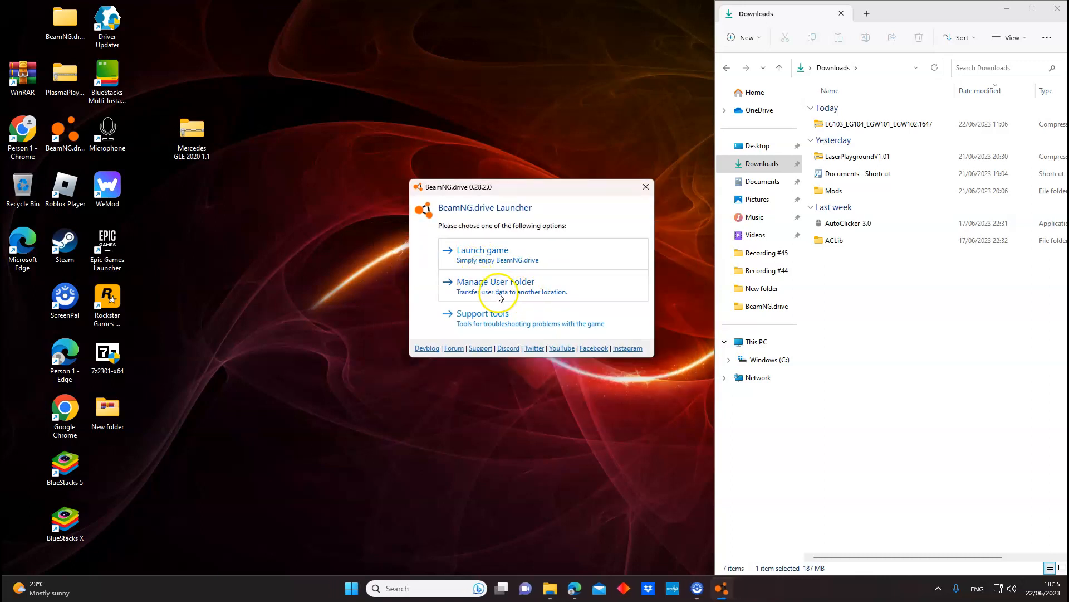
left_click(513, 295)
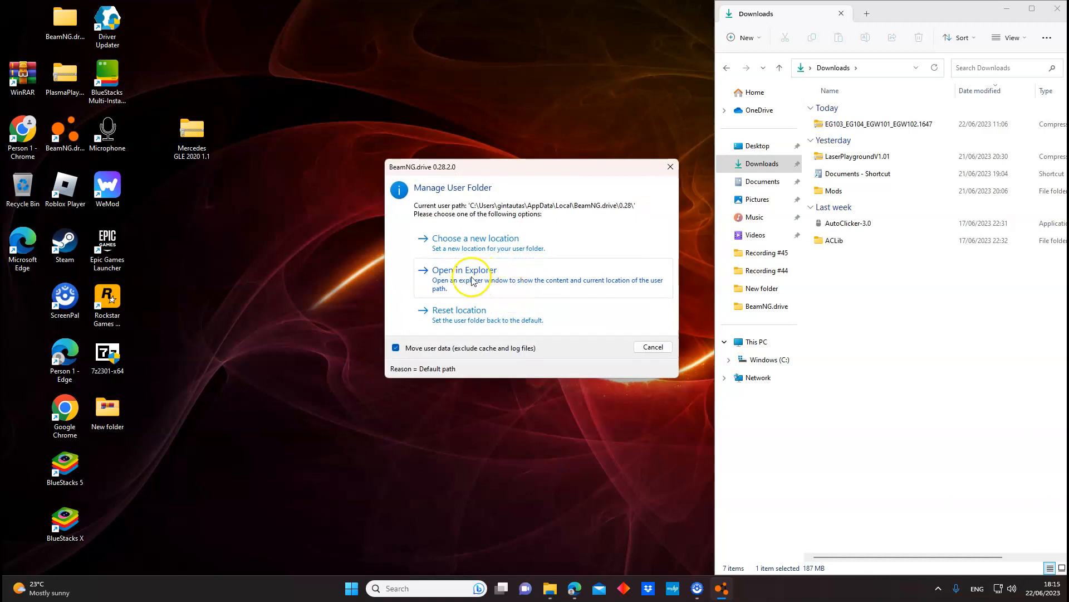
left_click(493, 284)
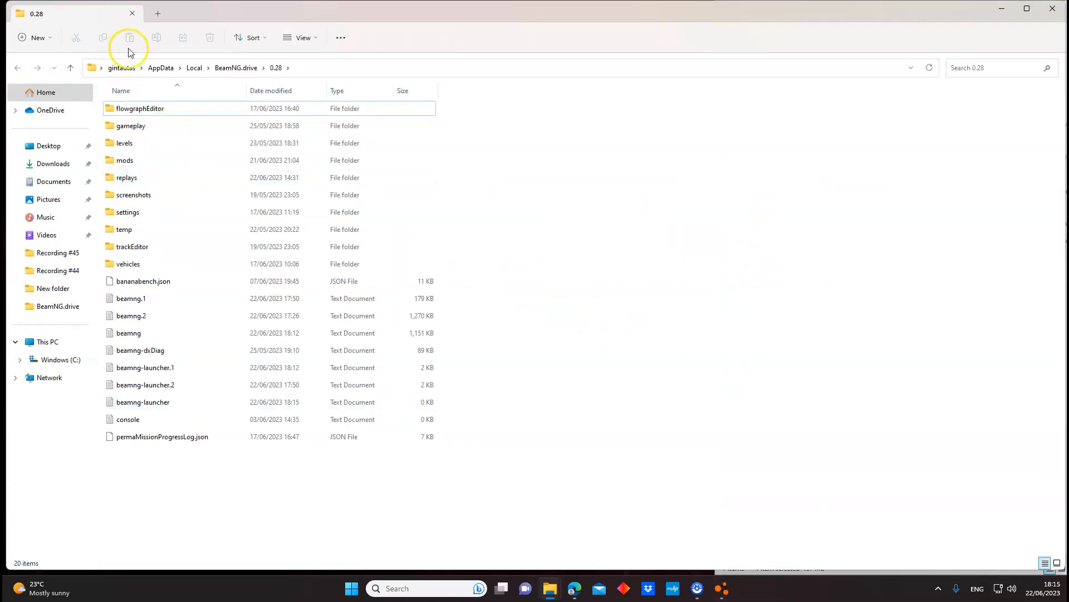
Step: Go into mods, then repo, and make the repo window fill the screen
double_click(134, 160)
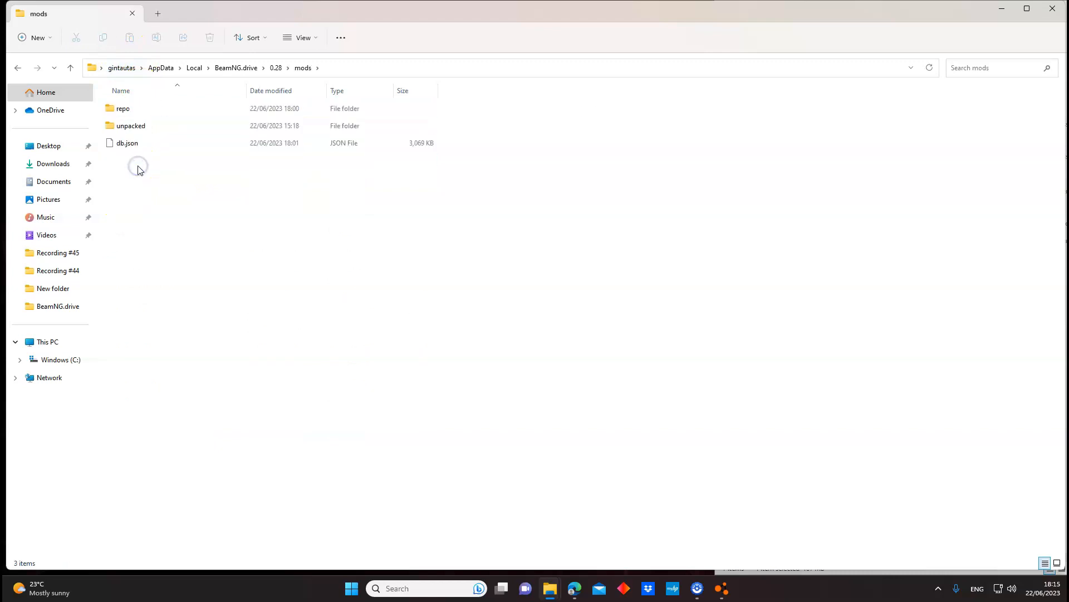
double_click(124, 108)
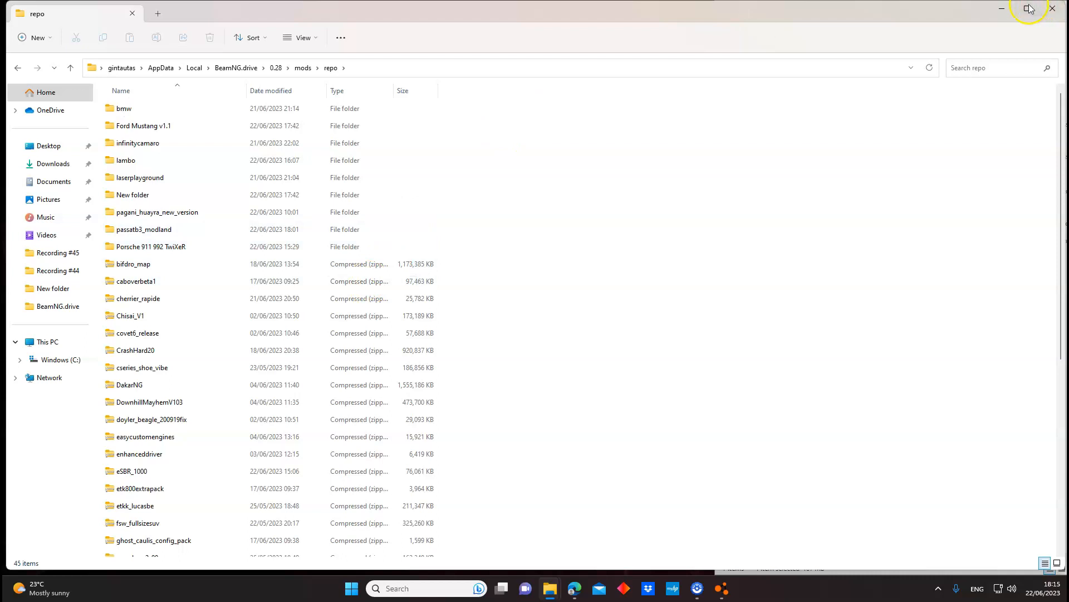
mouse_move(1027, 9)
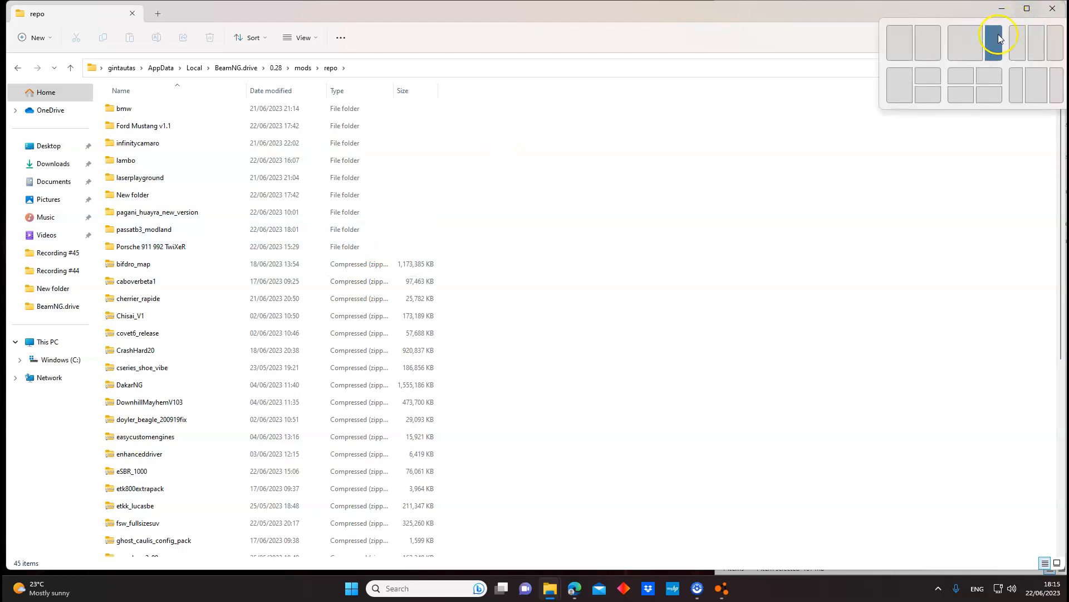
left_click(999, 34)
left_click(877, 13)
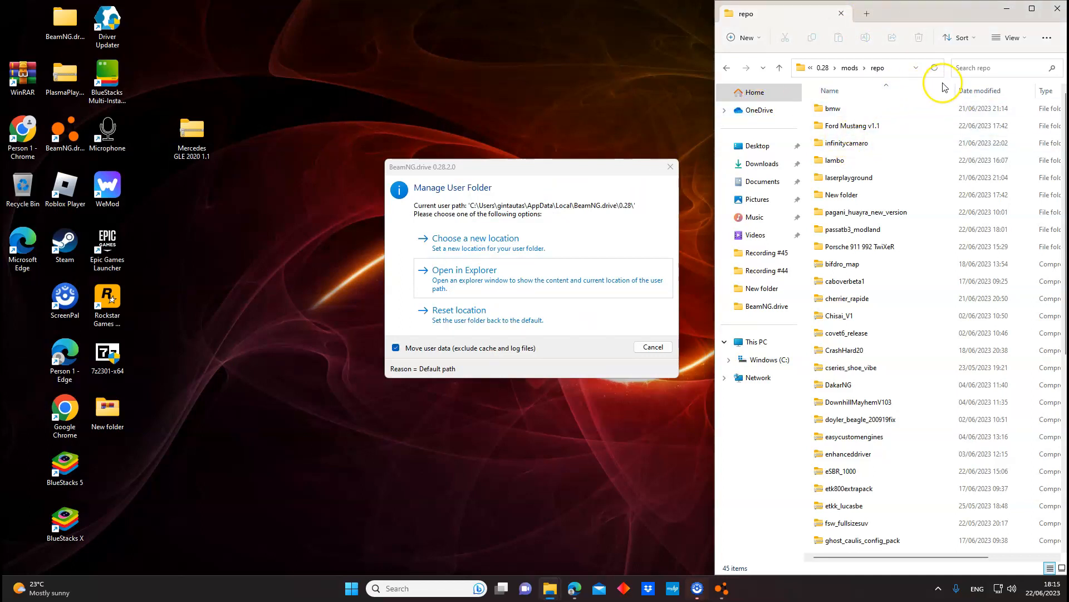
left_click(1032, 9)
Step: Create a new folder in repo named Mercedes GLE 2020 1.1
right_click(606, 172)
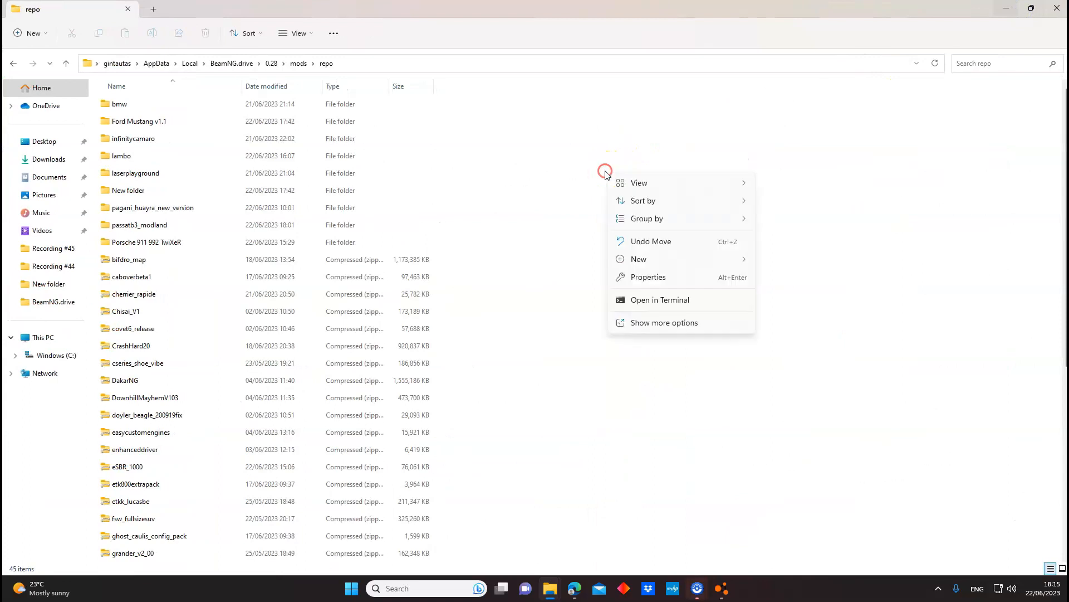
mouse_move(638, 259)
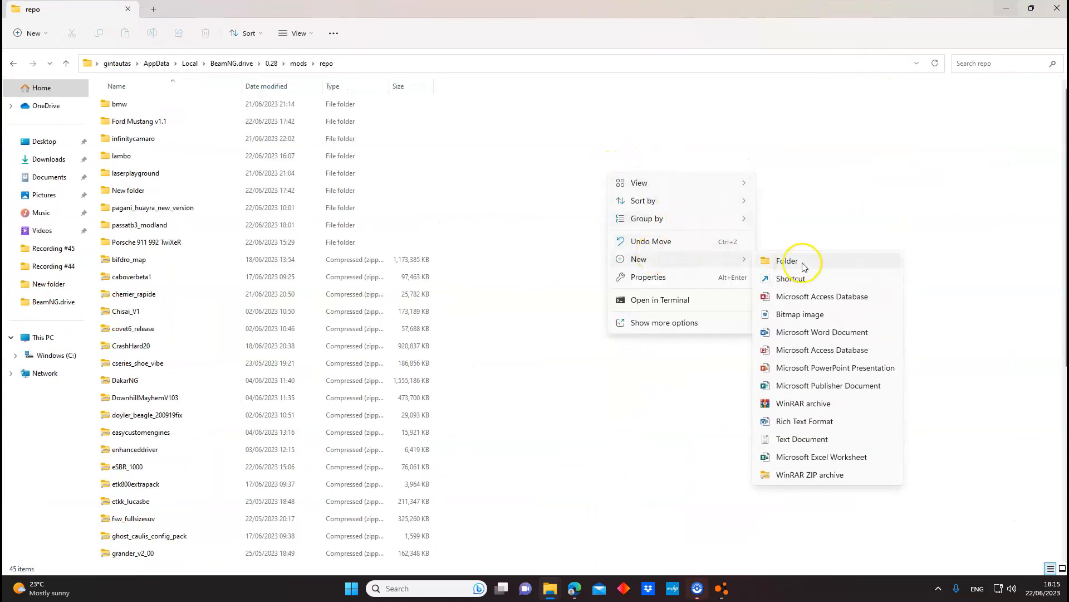
left_click(787, 260)
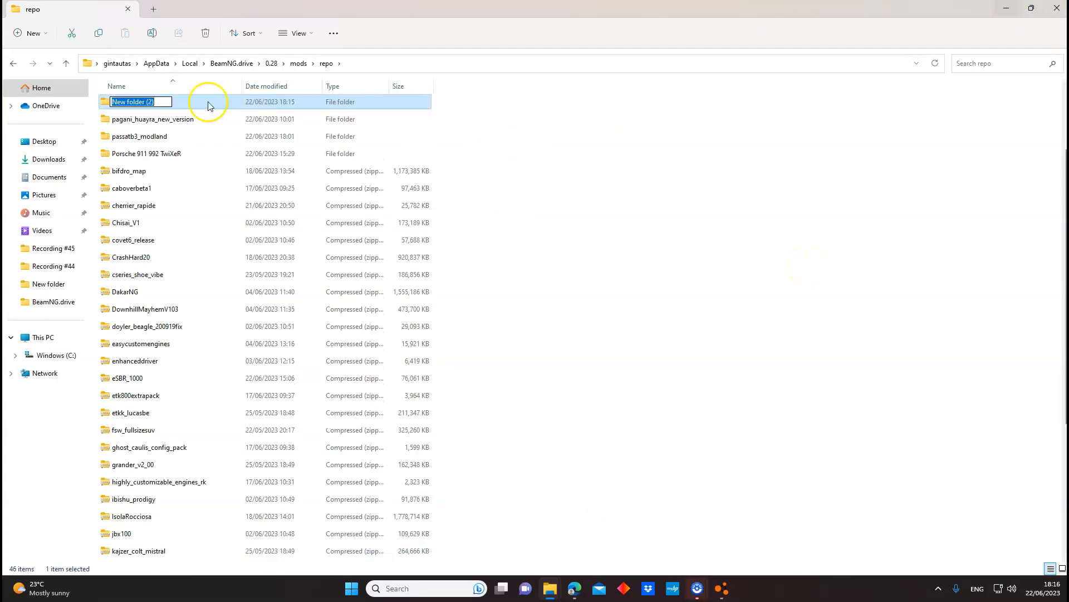
left_click(158, 101)
type("Mercedes GLE 2020 1.1")
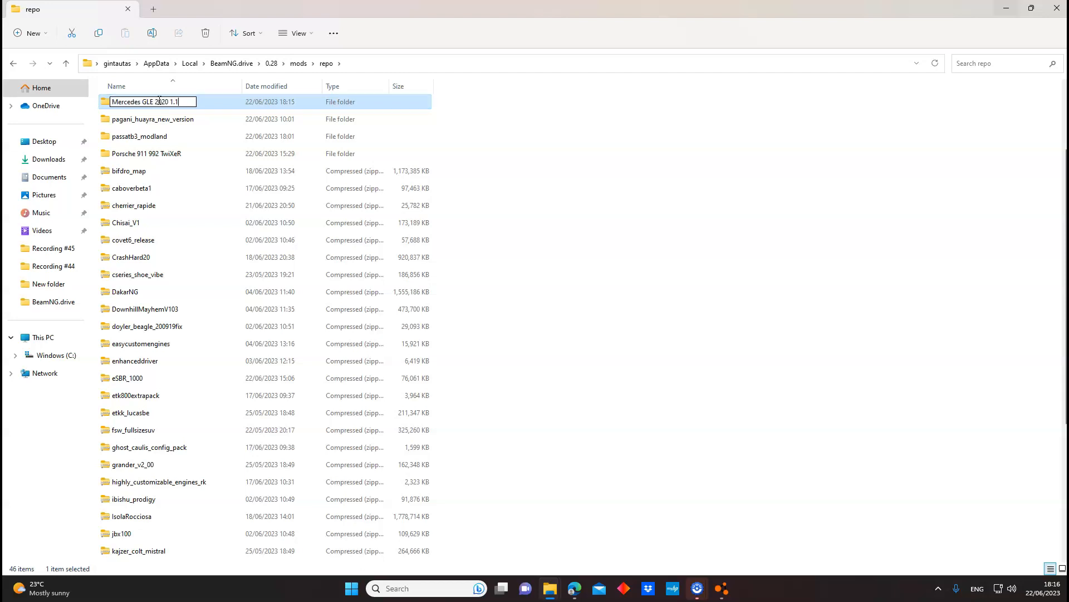
key("Return")
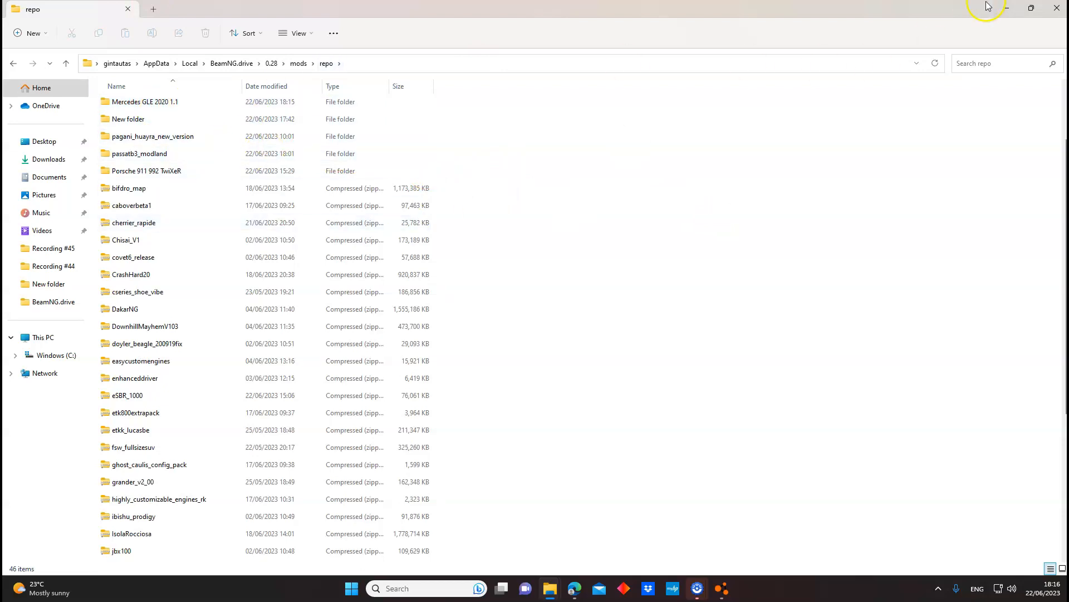
mouse_move(1031, 8)
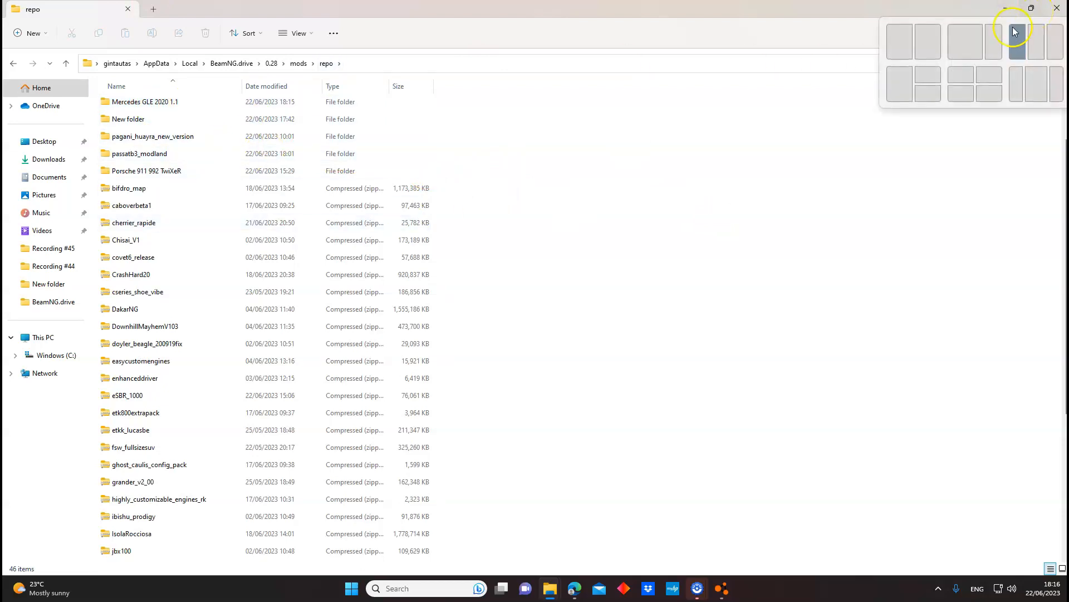
Step: Move the desktop zip into the Mercedes GLE 2020 1.1 repo folder beside the desktop
left_click(1017, 31)
left_click(910, 13)
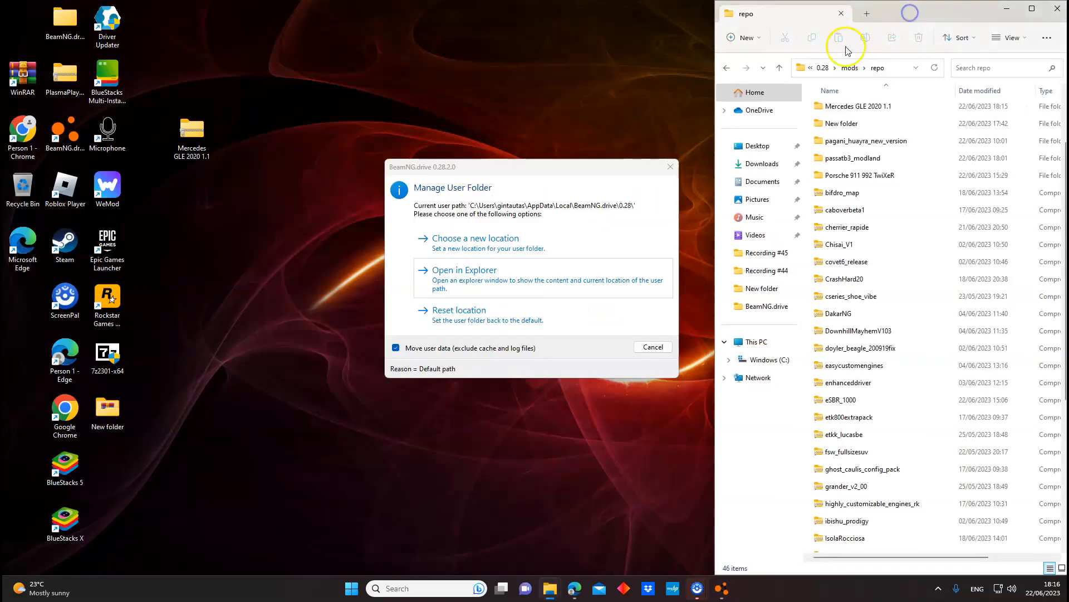
mouse_move(193, 138)
left_mouse_down()
mouse_move(830, 105)
mouse_move(646, 136)
mouse_move(858, 160)
left_mouse_up()
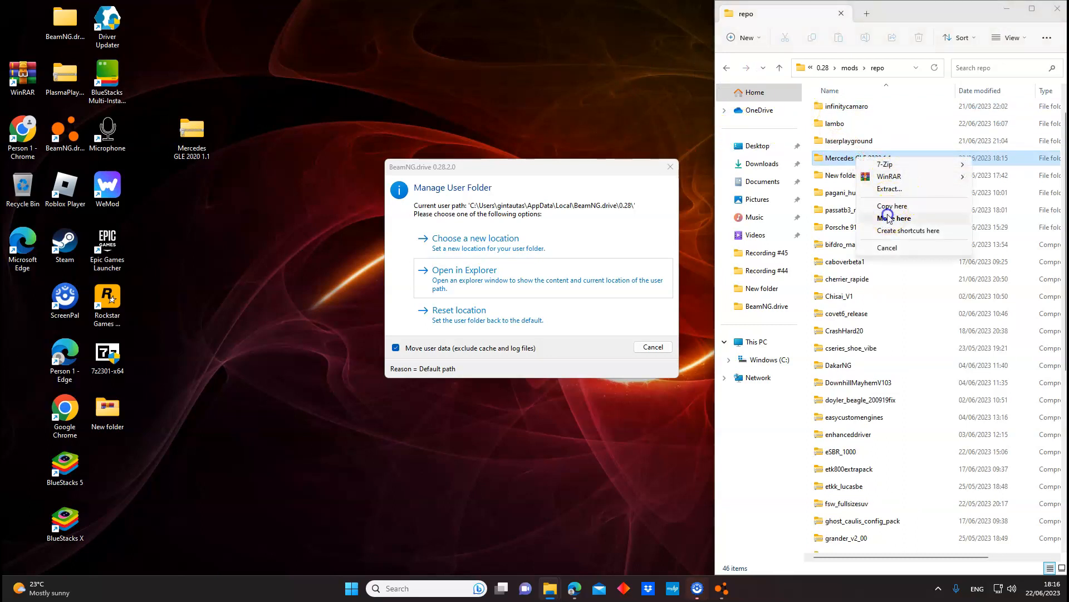
left_click(894, 217)
Step: Check the zip sits inside the folder, then return to the BeamNG launcher
double_click(858, 158)
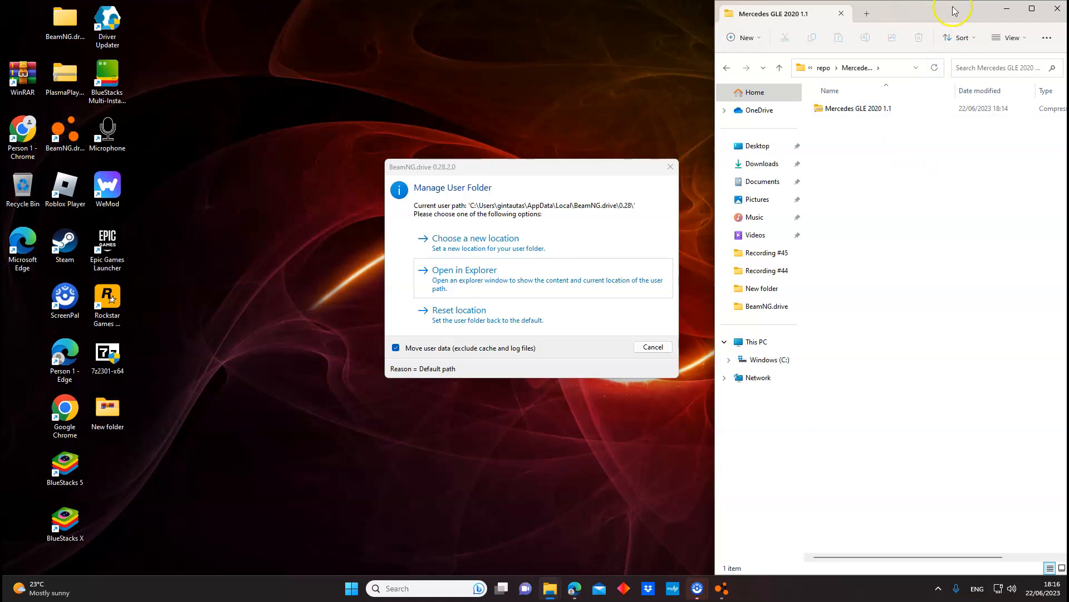
left_click(1004, 17)
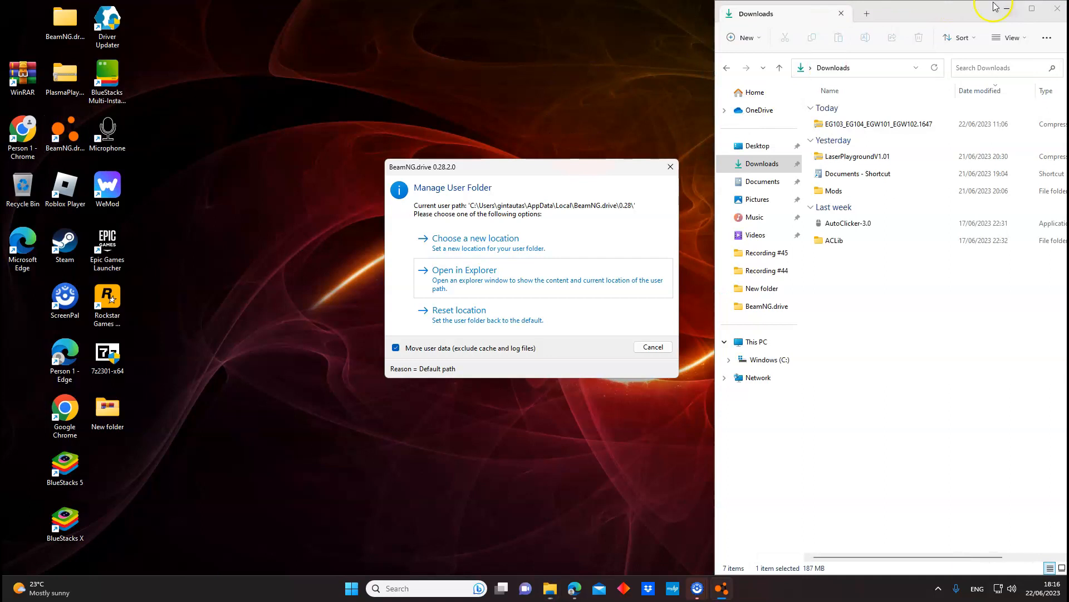
left_click(1007, 9)
Step: Start the game and confirm the Mercedes GLE 2020 mod in the Mods Manager list, then go back
left_click(671, 167)
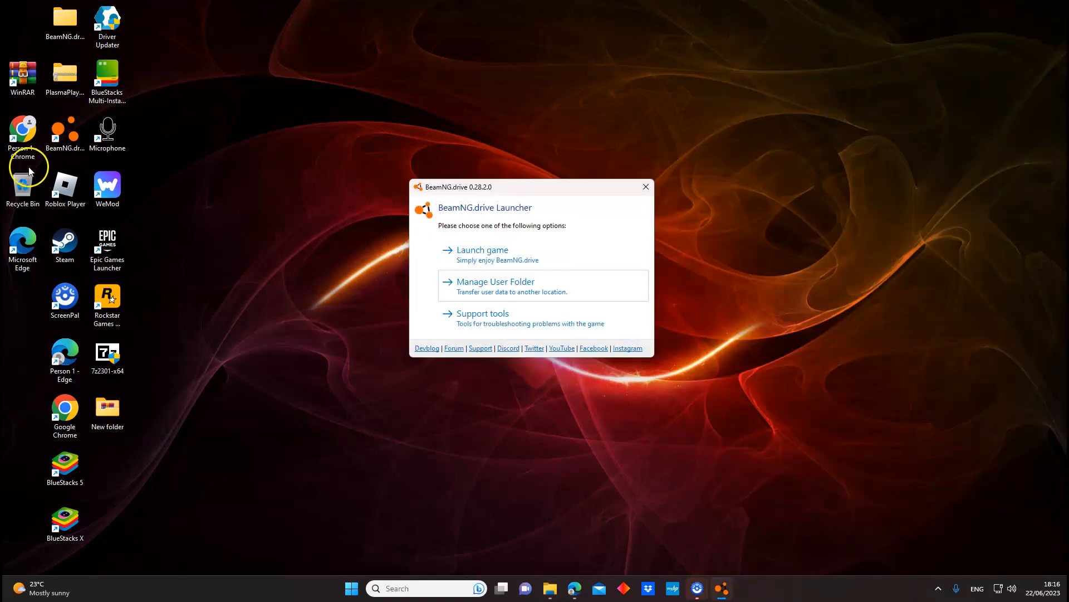
left_click(482, 253)
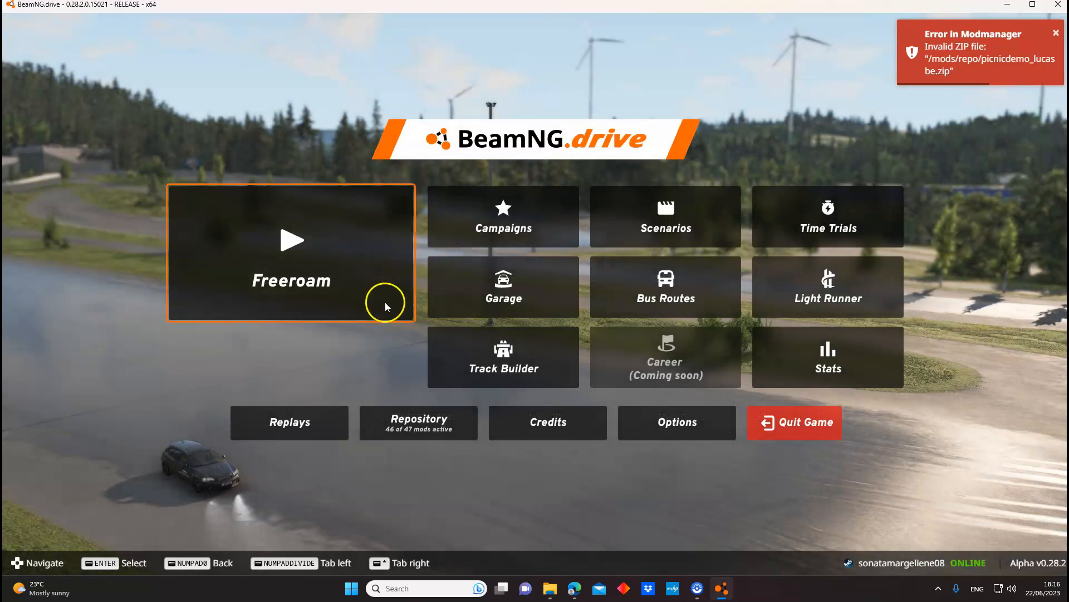
left_click(401, 428)
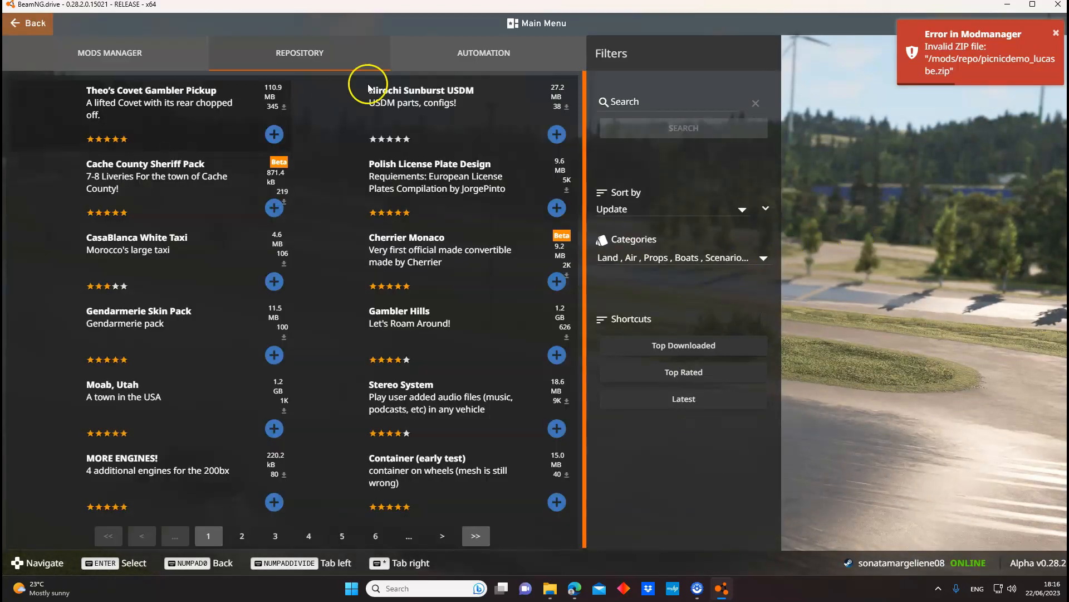
left_click(117, 42)
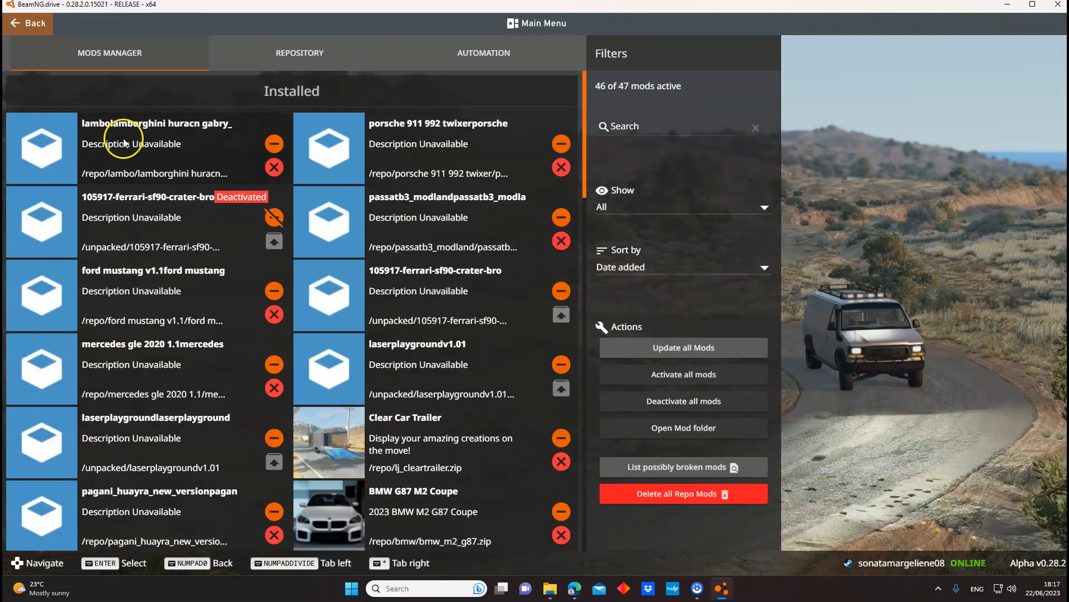
left_click(27, 23)
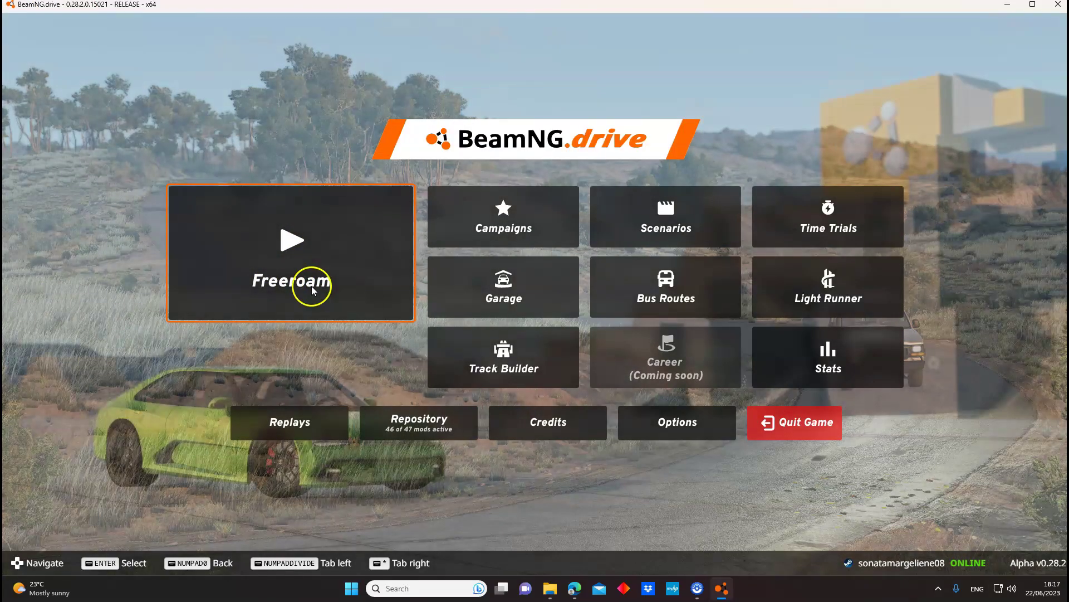
Step: Start Freeroam on Gridmap v2, spawning at Map Center (Default)
left_click(312, 286)
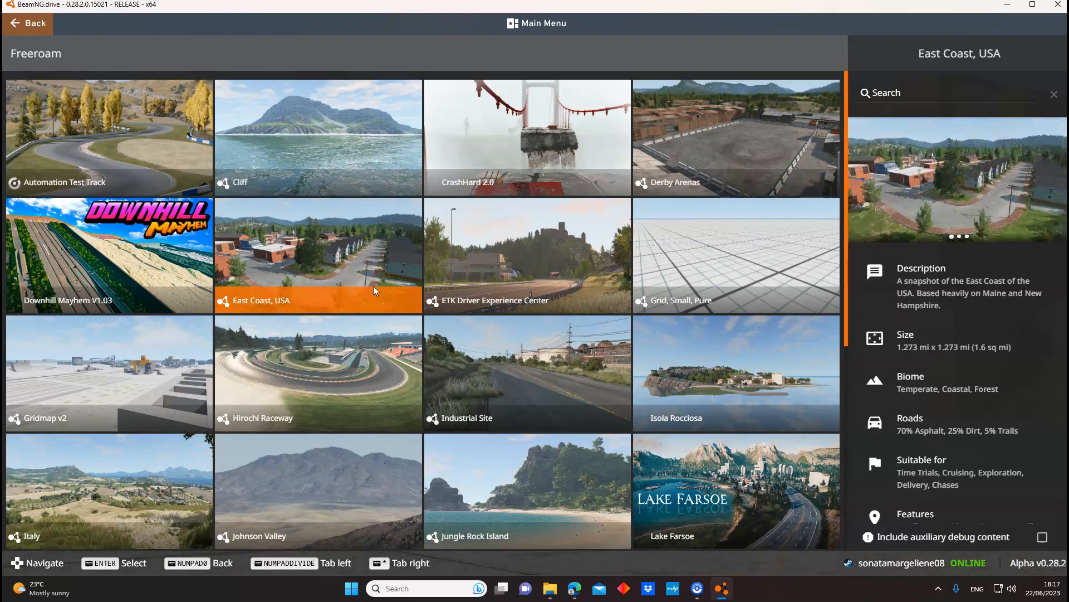
scroll(374, 286, "down", 1)
scroll(380, 300, "down", 1)
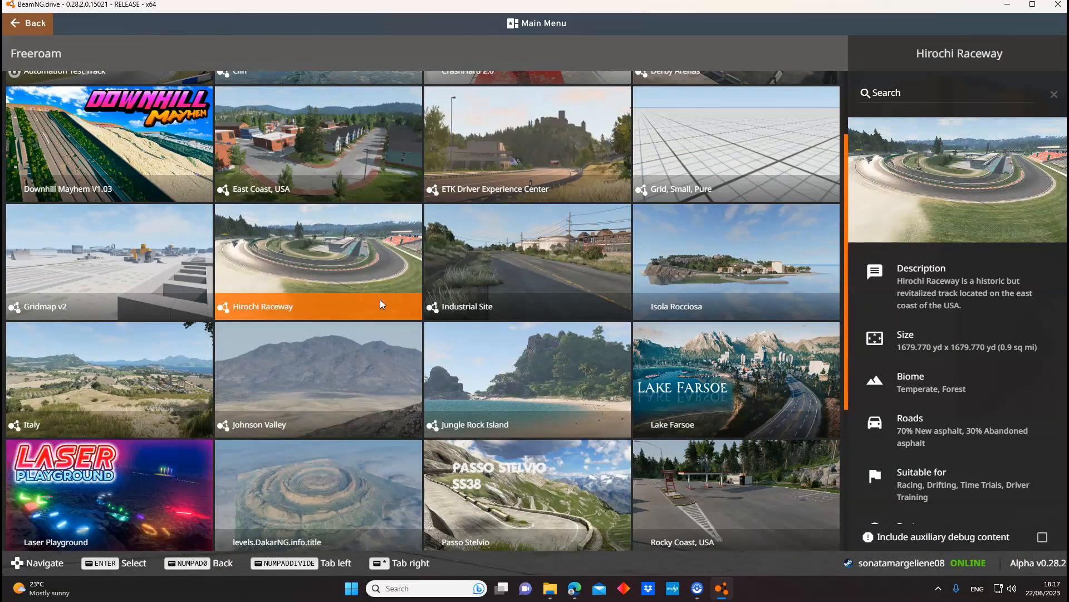
left_click(69, 250)
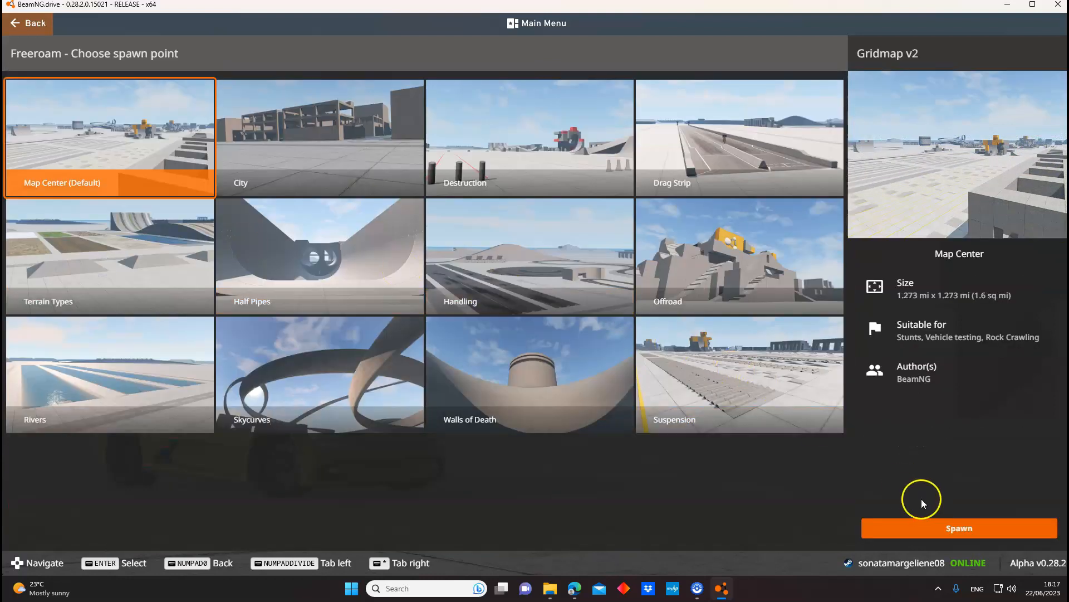
left_click(930, 522)
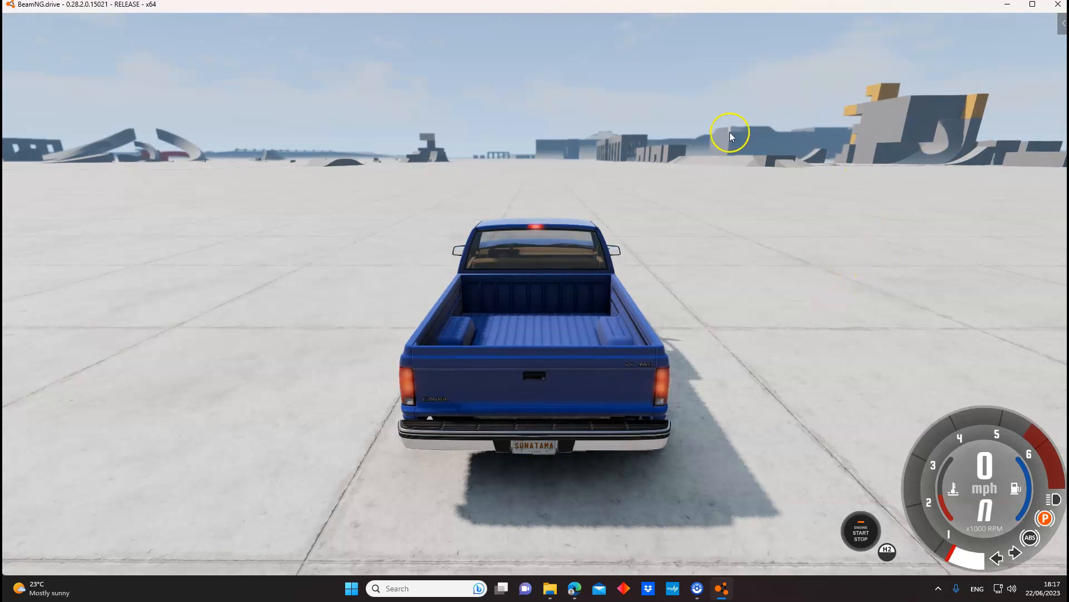
Step: Bring up the Mercedes-Benz GLE configuration list from the vehicle catalogue via the Escape menu
left_click_drag(731, 136, 485, 381)
key("Escape")
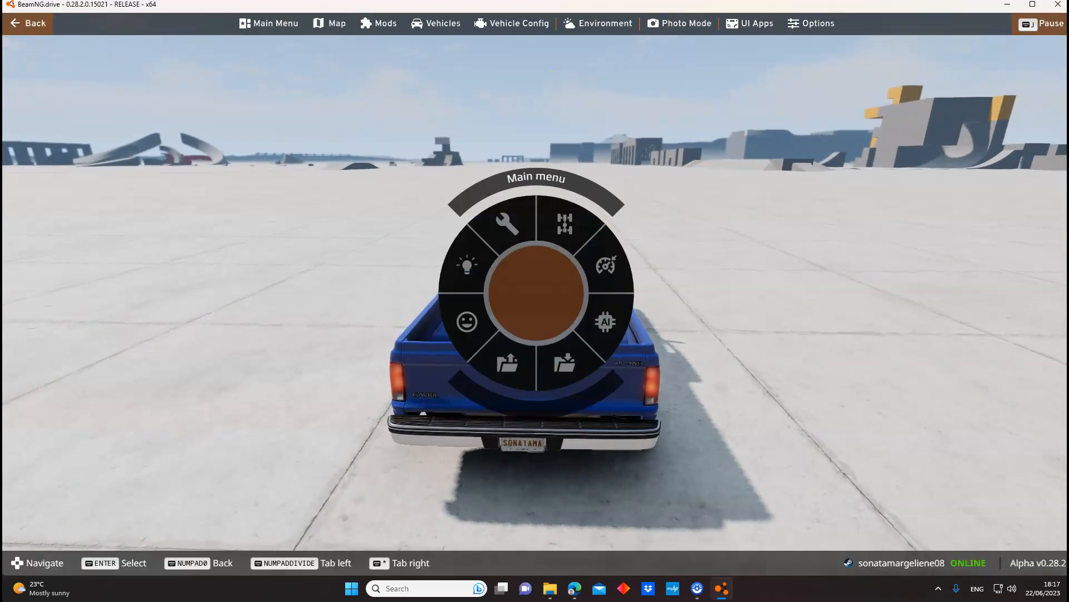
left_click(436, 23)
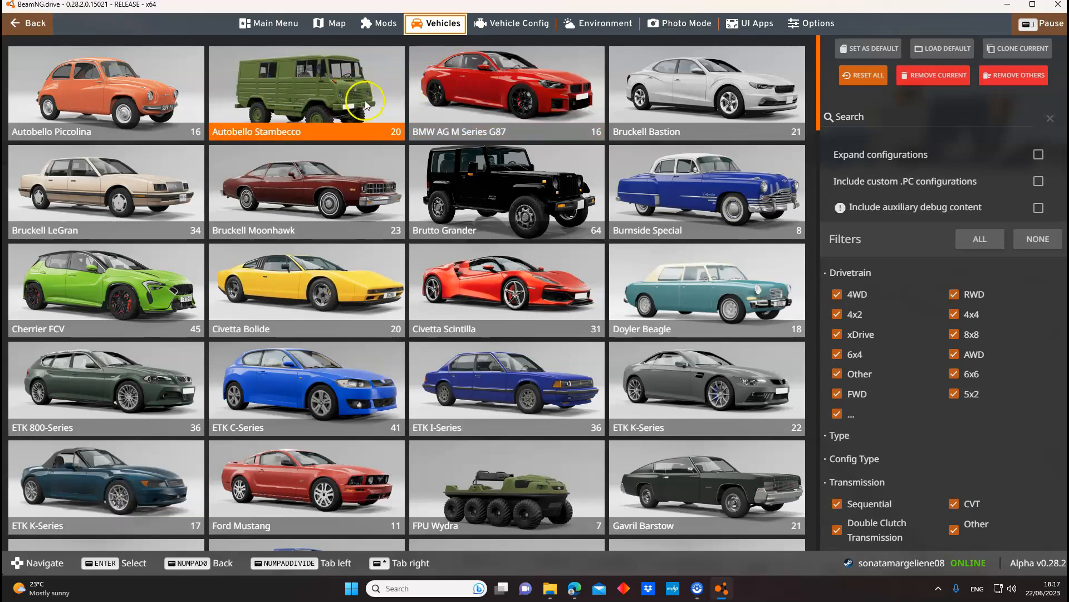
scroll(403, 123, "down", 2)
scroll(403, 123, "down", 2)
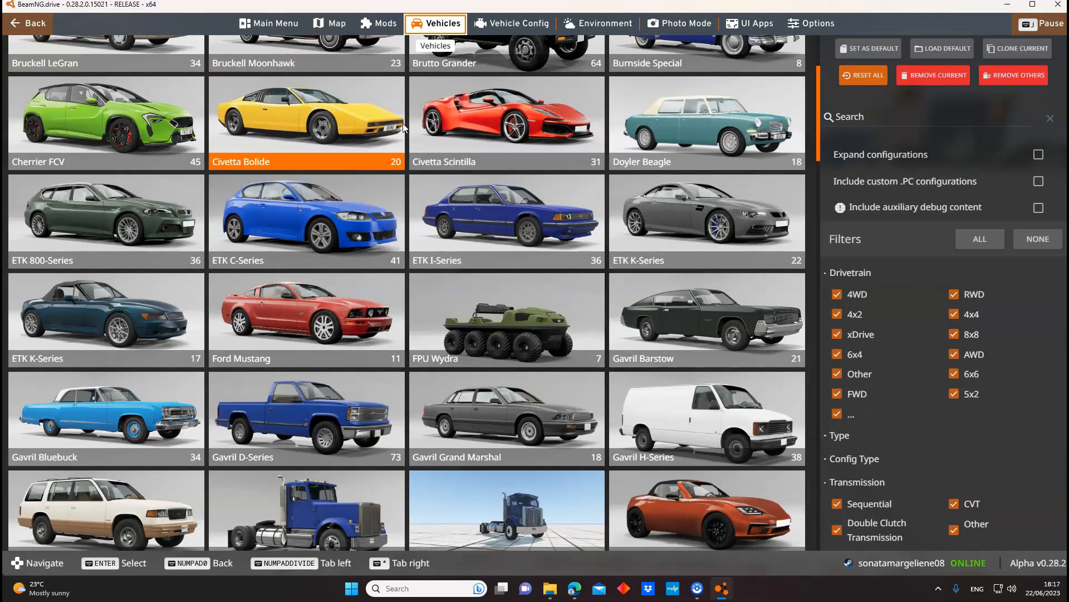
scroll(403, 122, "down", 2)
scroll(402, 122, "down", 2)
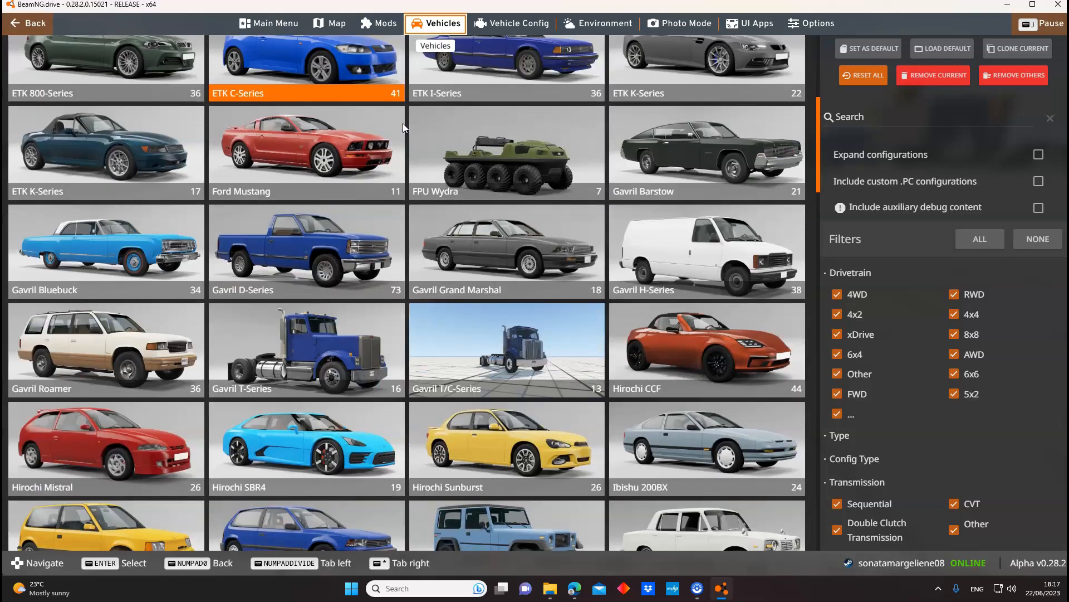
scroll(403, 123, "down", 1)
scroll(402, 123, "down", 1)
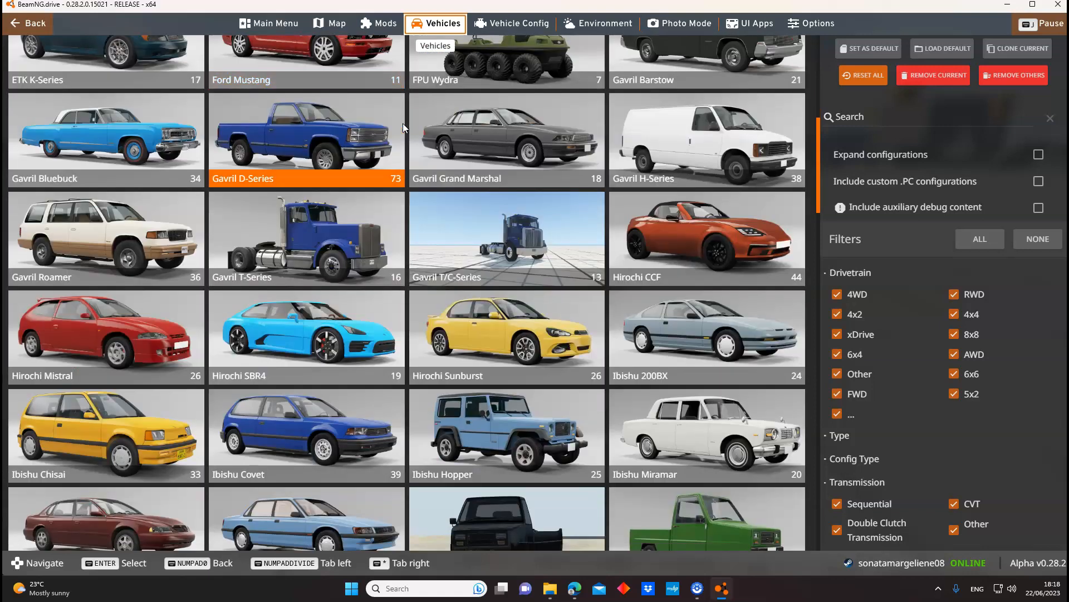
scroll(404, 123, "down", 1)
scroll(403, 123, "down", 1)
scroll(404, 123, "down", 1)
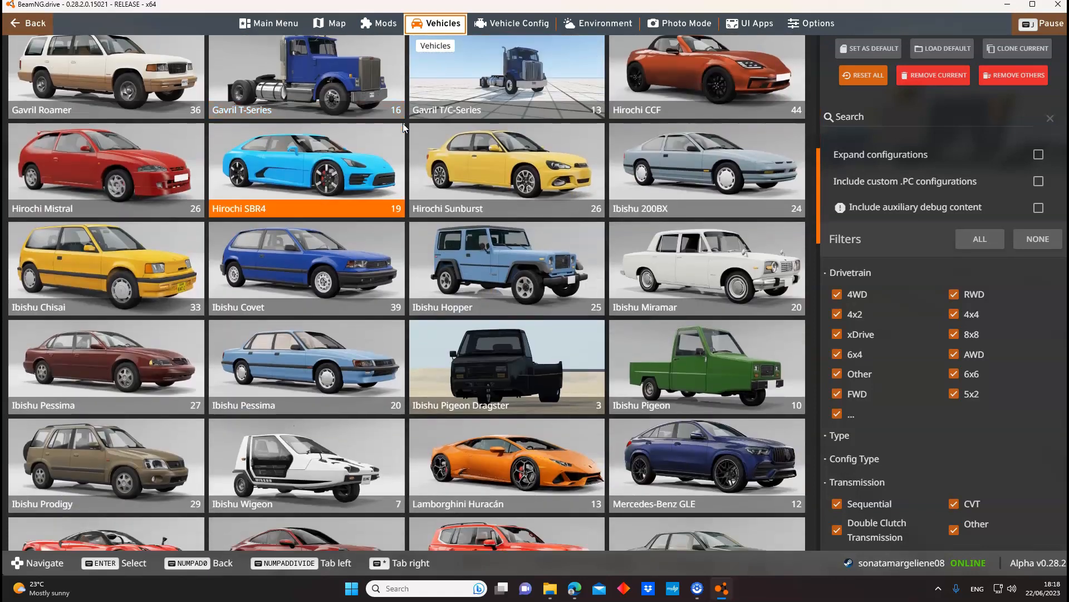
scroll(403, 123, "down", 1)
scroll(403, 123, "down", 1)
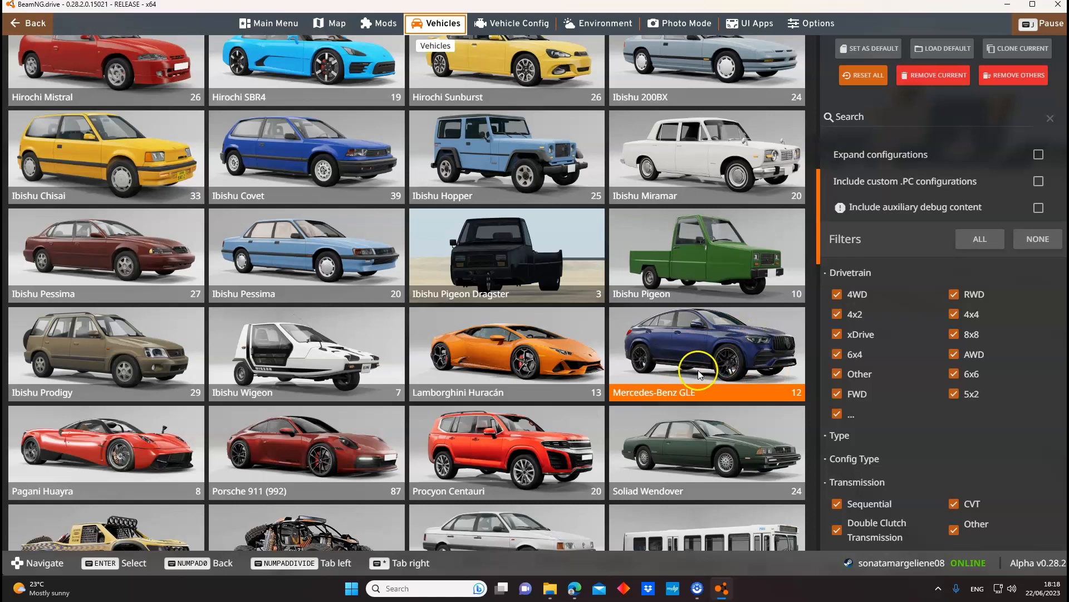
scroll(698, 370, "down", 2)
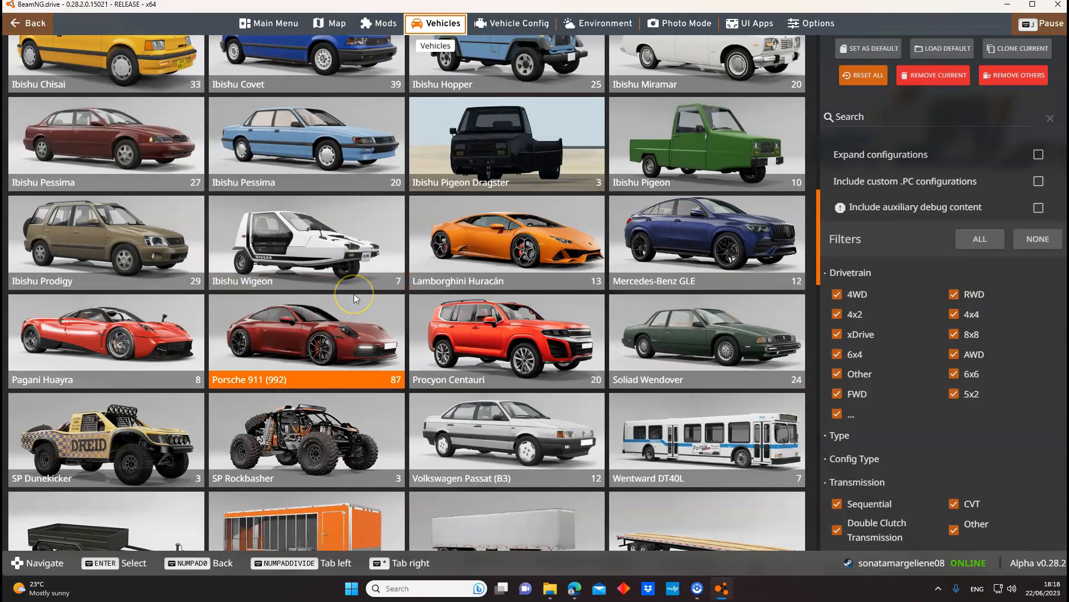
left_click(773, 247)
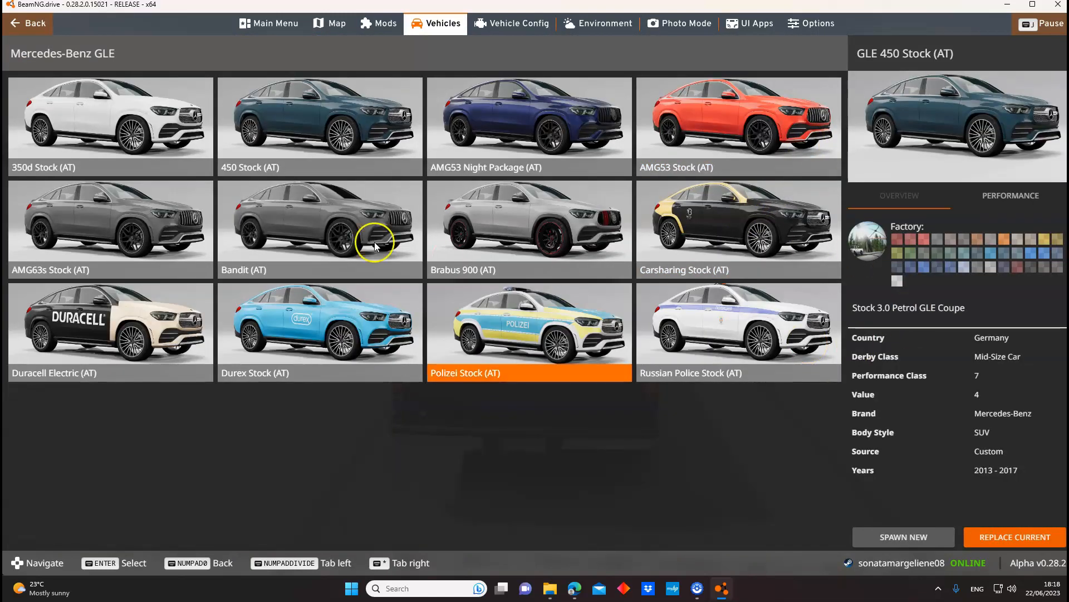
Step: Spawn the GLE 450 Stock (AT) in place of the pickup, shift to drive and view its side
left_click(1014, 536)
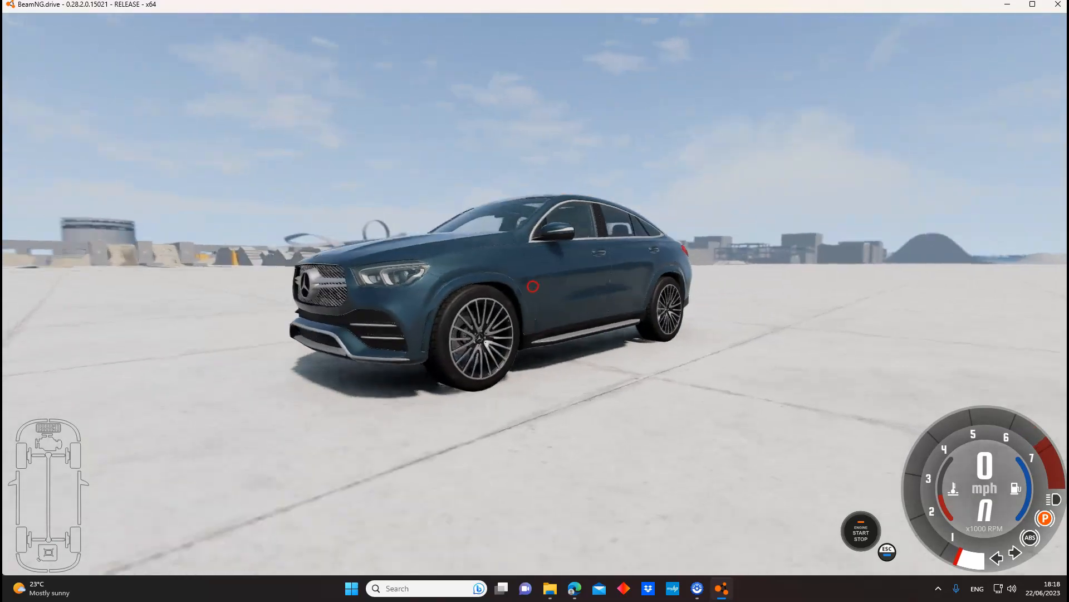
key("Up")
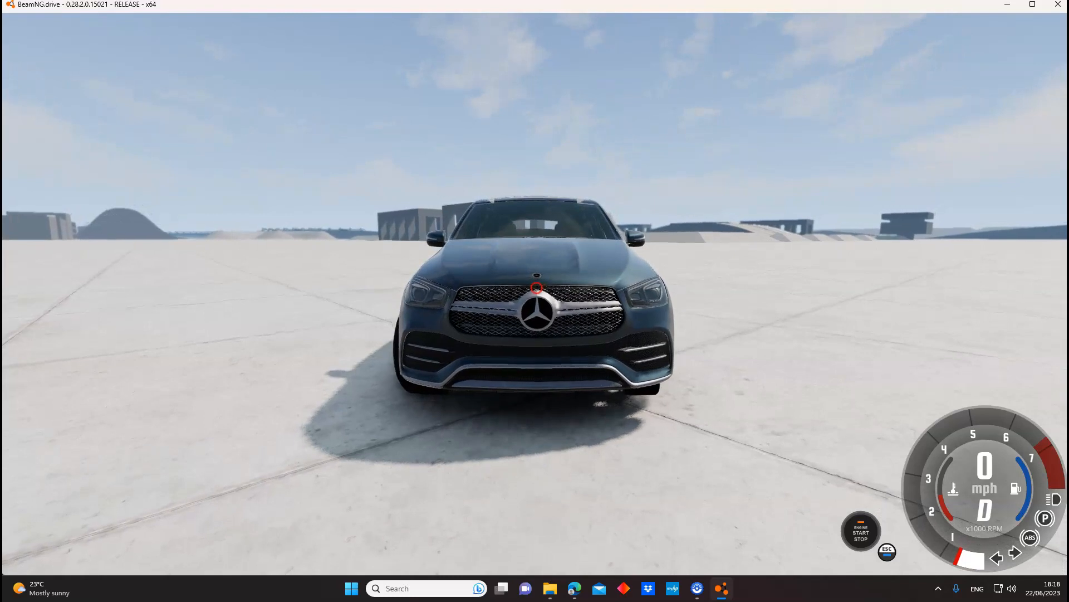
left_click_drag(725, 149, 418, 167)
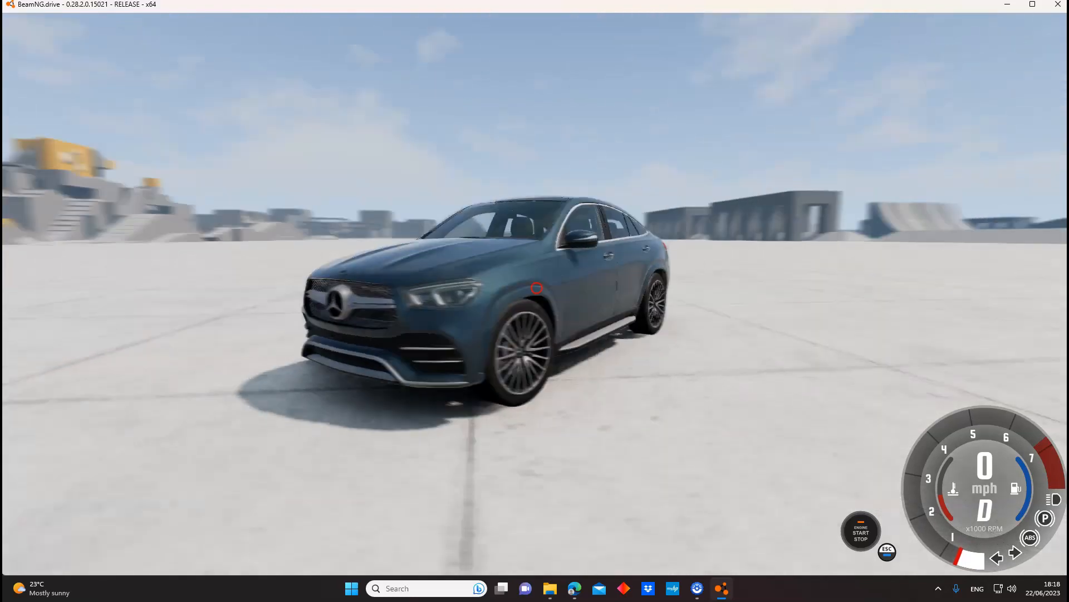
Step: Inspect the cabin and dashboard from the driver's seat, then return to the exterior view
key("c")
left_click_drag(535, 290, 535, 290)
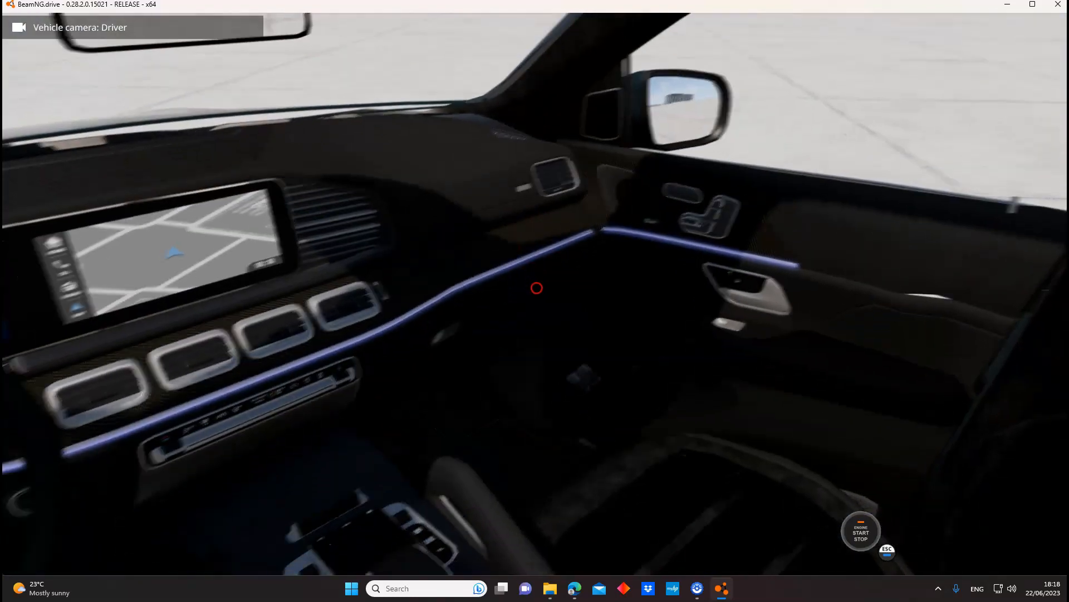
key("c")
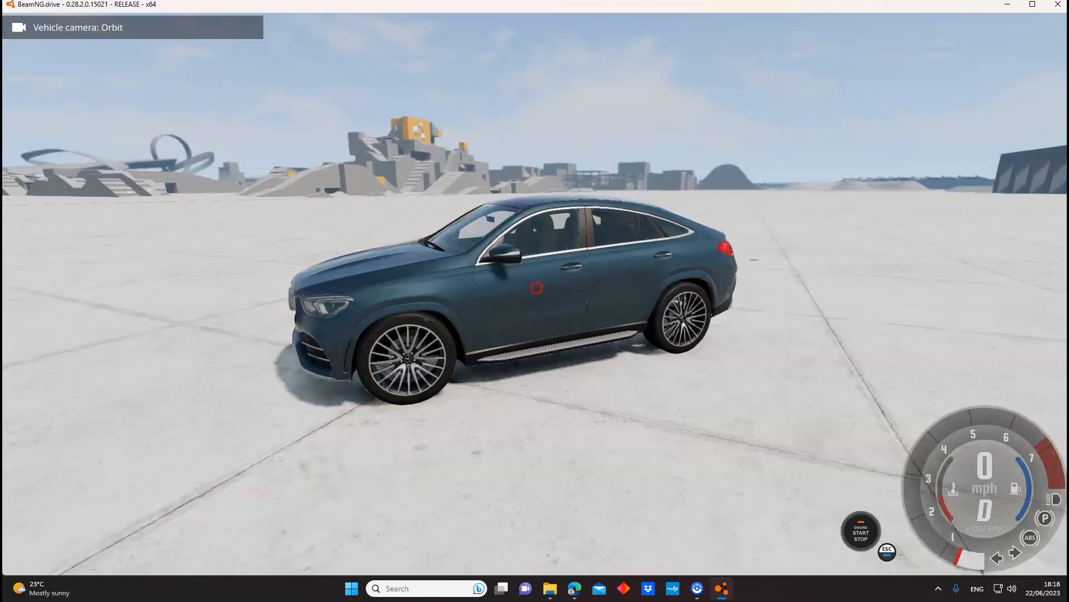